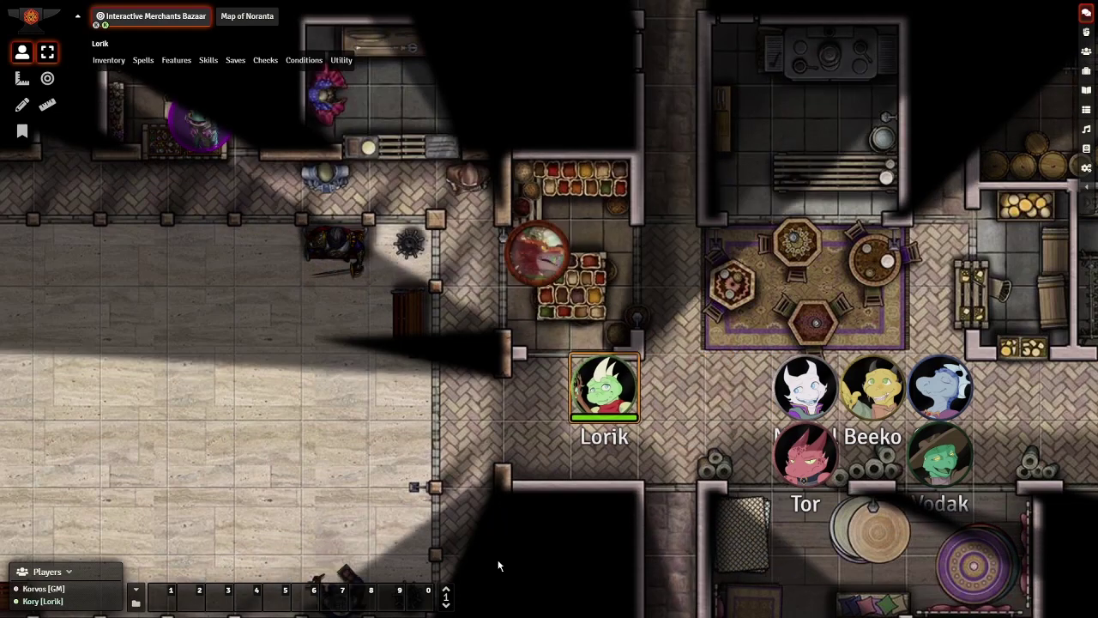
Walk Lorik up to Gix, trigger his "You buy?" line, and buy 3 Pepper from him.
{"action": "key", "text": "Up"}
{"action": "left_click", "coordinate": [532, 285]}
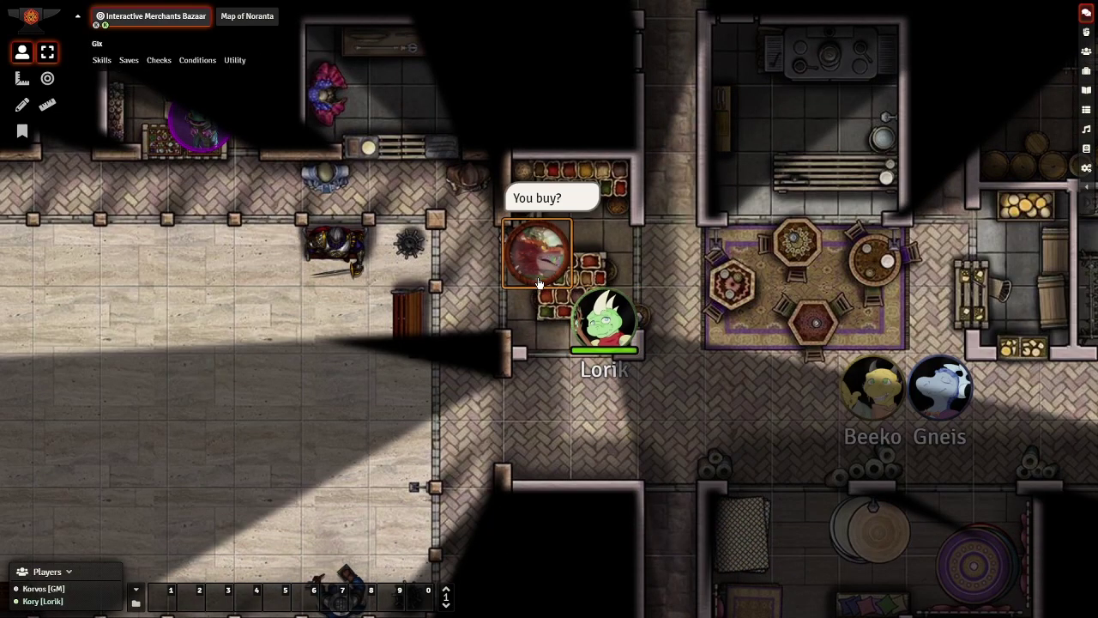
{"action": "double_click", "coordinate": [539, 283]}
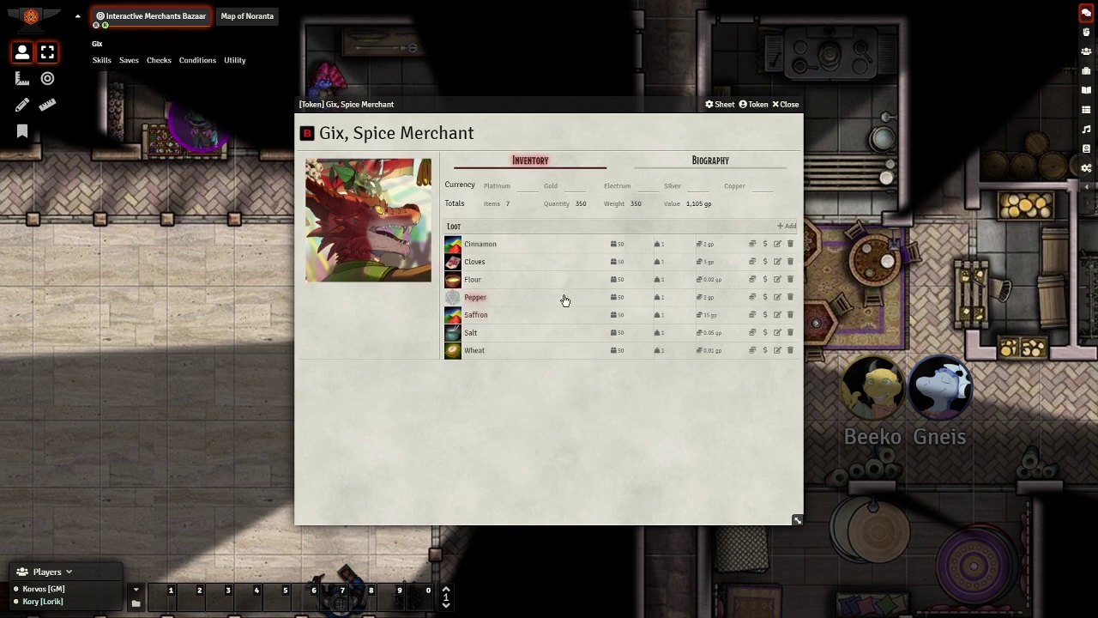
{"action": "left_click", "coordinate": [765, 298]}
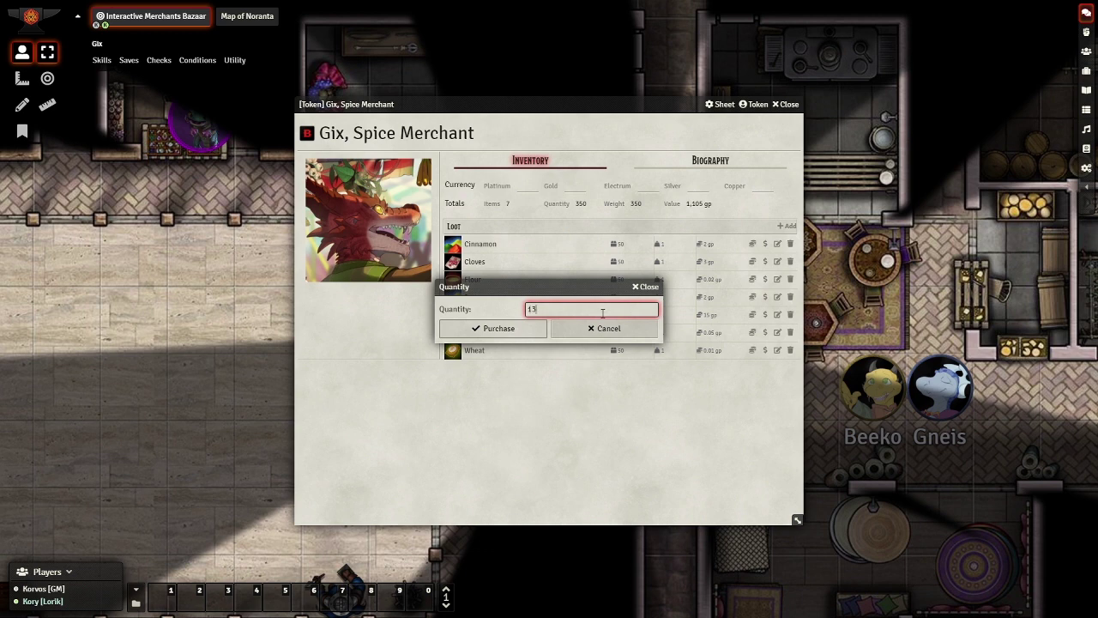
{"action": "left_click", "coordinate": [494, 329]}
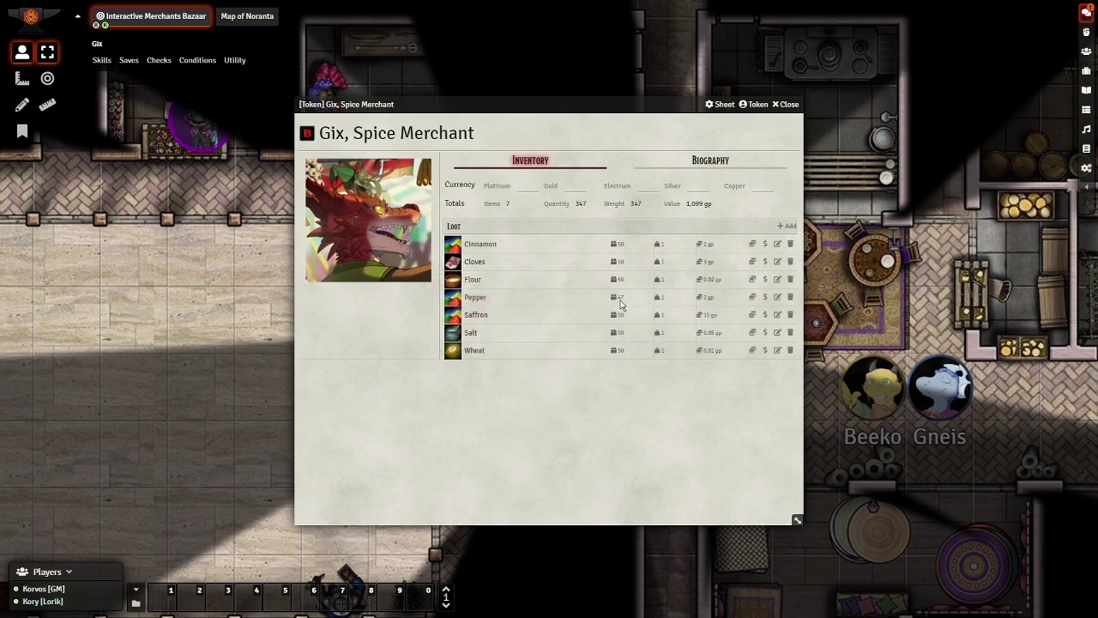
{"action": "left_click", "coordinate": [787, 104]}
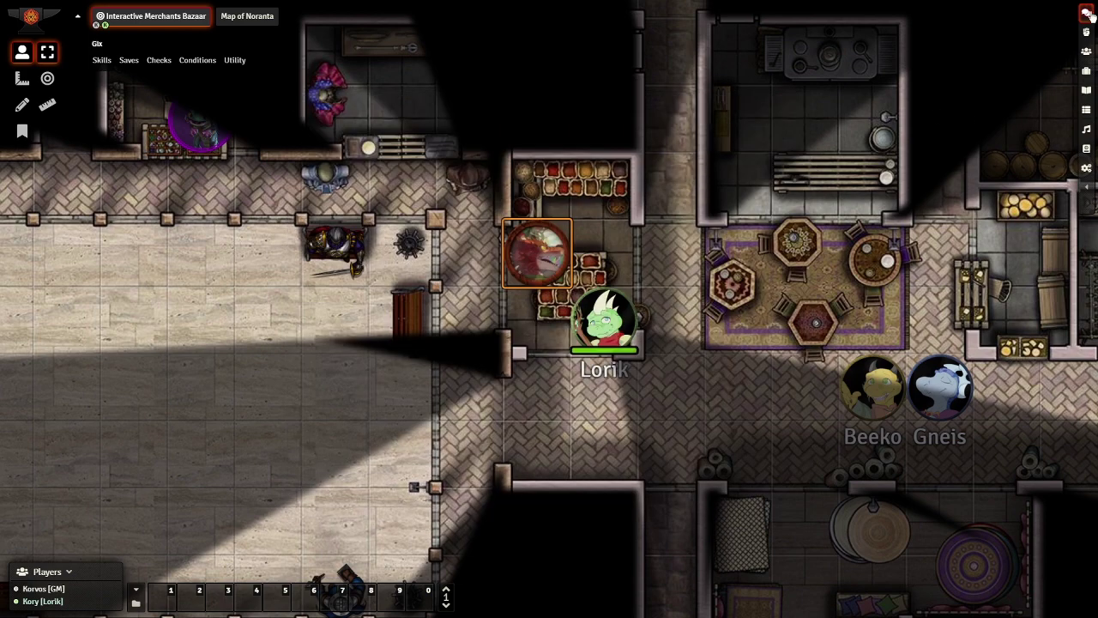
Show the chat log with Lorik's 6gp Pepper purchase, then view Lorik's inventory.
{"action": "left_click", "coordinate": [1090, 182]}
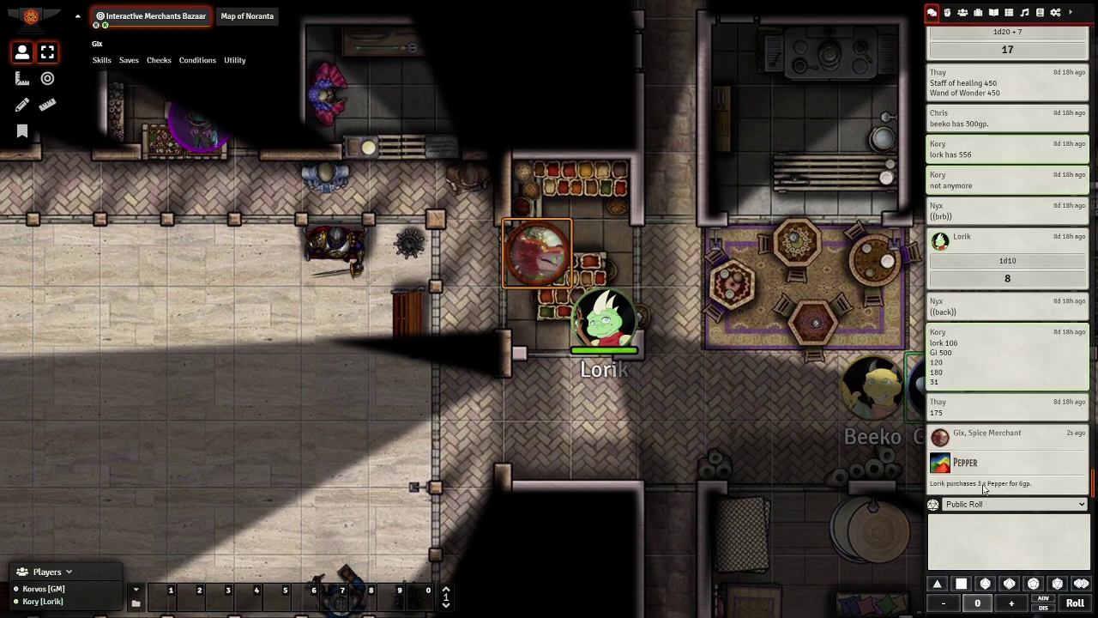
{"action": "double_click", "coordinate": [623, 322]}
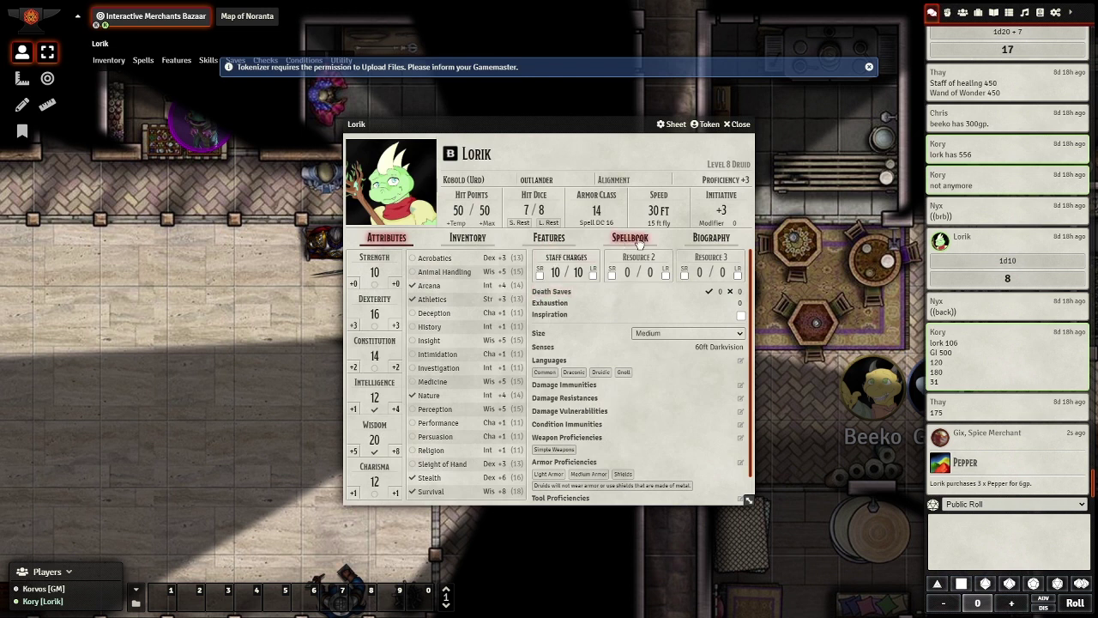
{"action": "left_click", "coordinate": [464, 238]}
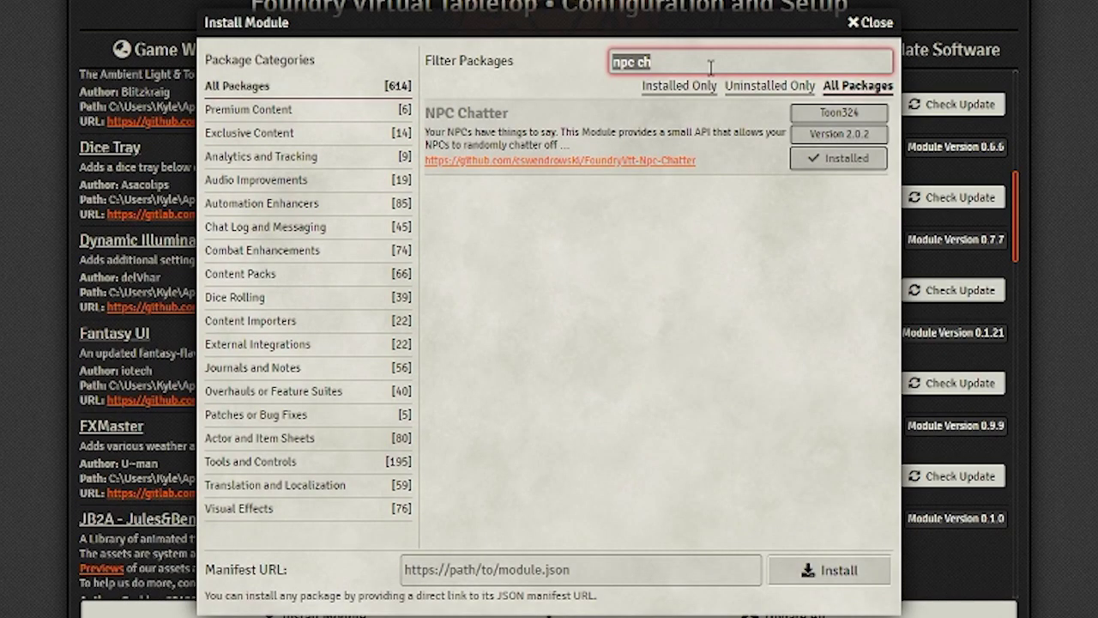
Search the module installer for loot sheet, trigger happy and npc ch to confirm they're installed.
{"action": "type", "text": "lo"}
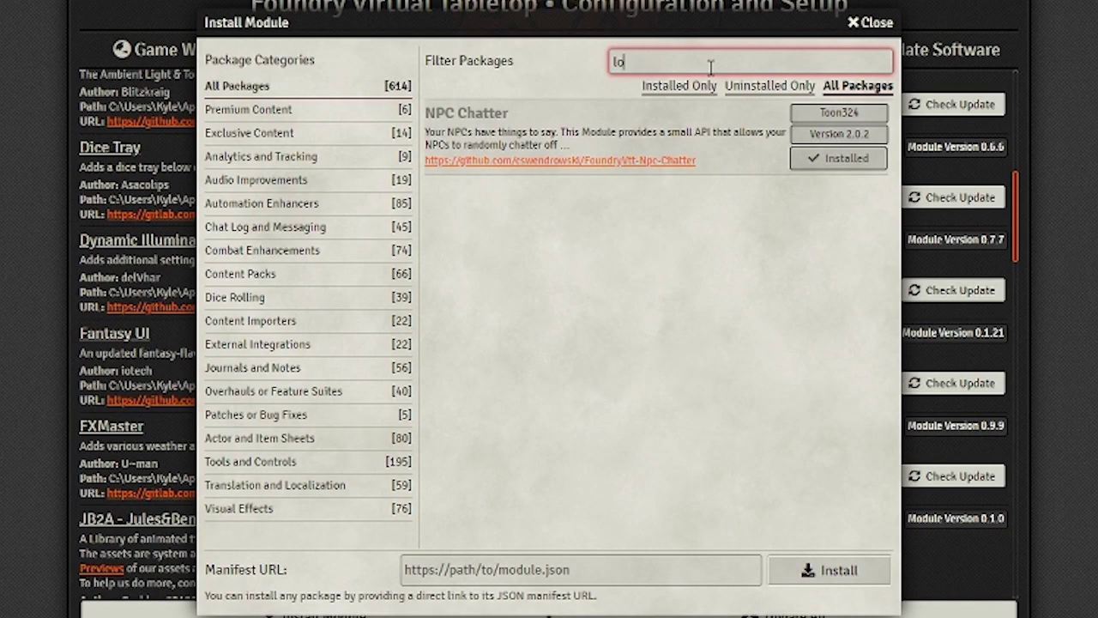
{"action": "type", "text": "ot sheet"}
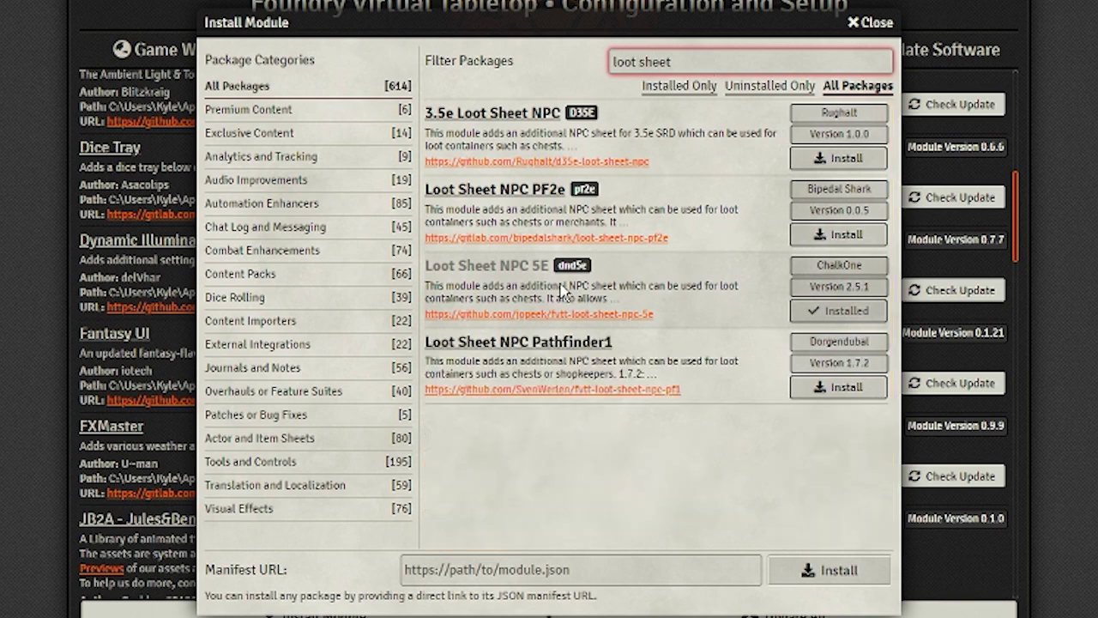
{"action": "triple_click", "coordinate": [726, 61]}
{"action": "type", "text": "trigger happy"}
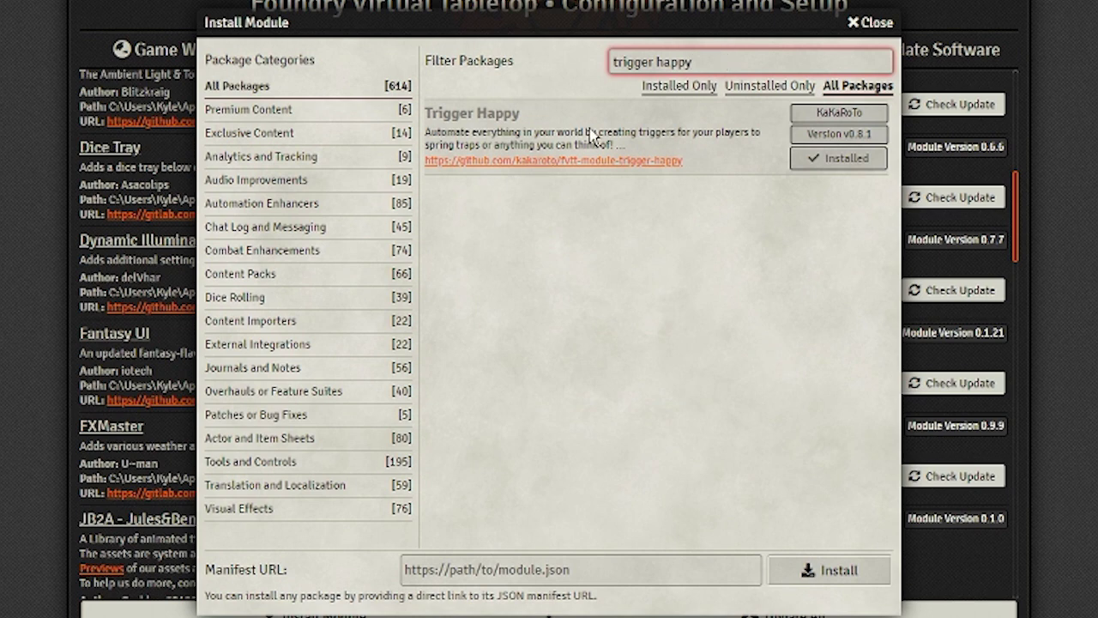
{"action": "triple_click", "coordinate": [732, 61]}
{"action": "type", "text": "npc ch"}
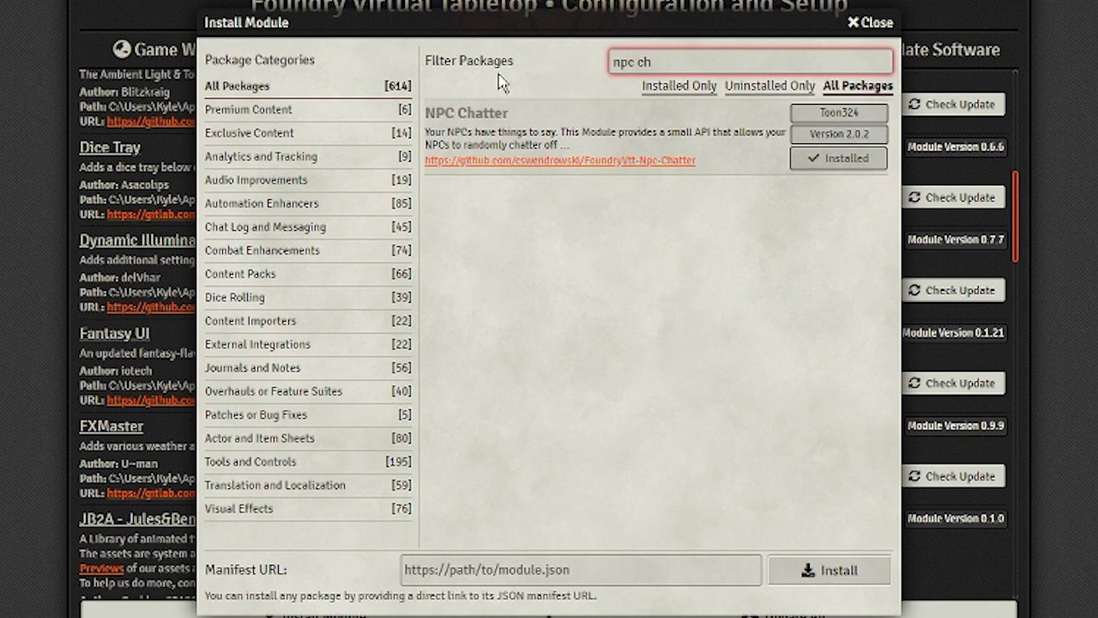
{"action": "triple_click", "coordinate": [710, 67]}
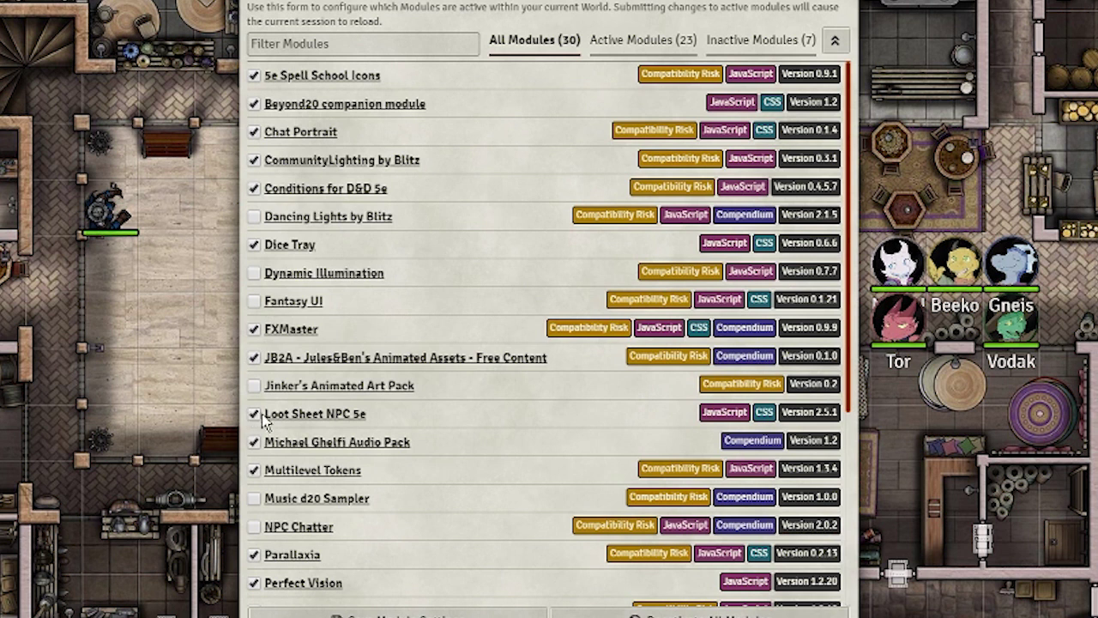
Enable the NPC Chatter module for the world.
{"action": "scroll", "coordinate": [266, 418], "scroll_direction": "down", "scroll_amount": 1}
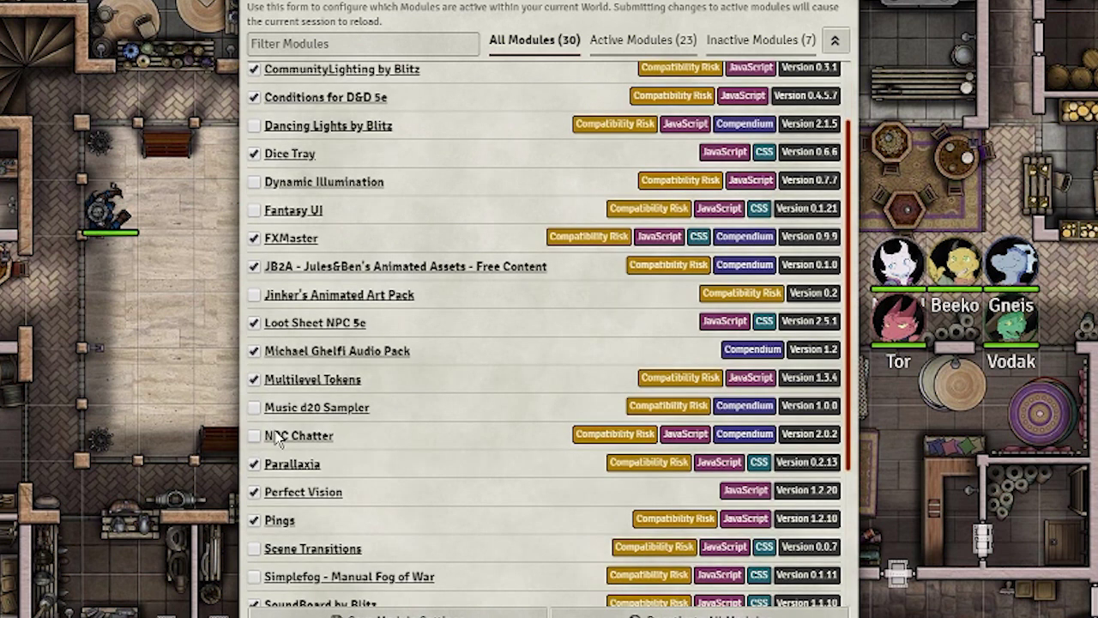
{"action": "left_click", "coordinate": [255, 436]}
{"action": "scroll", "coordinate": [259, 437], "scroll_direction": "down", "scroll_amount": 2}
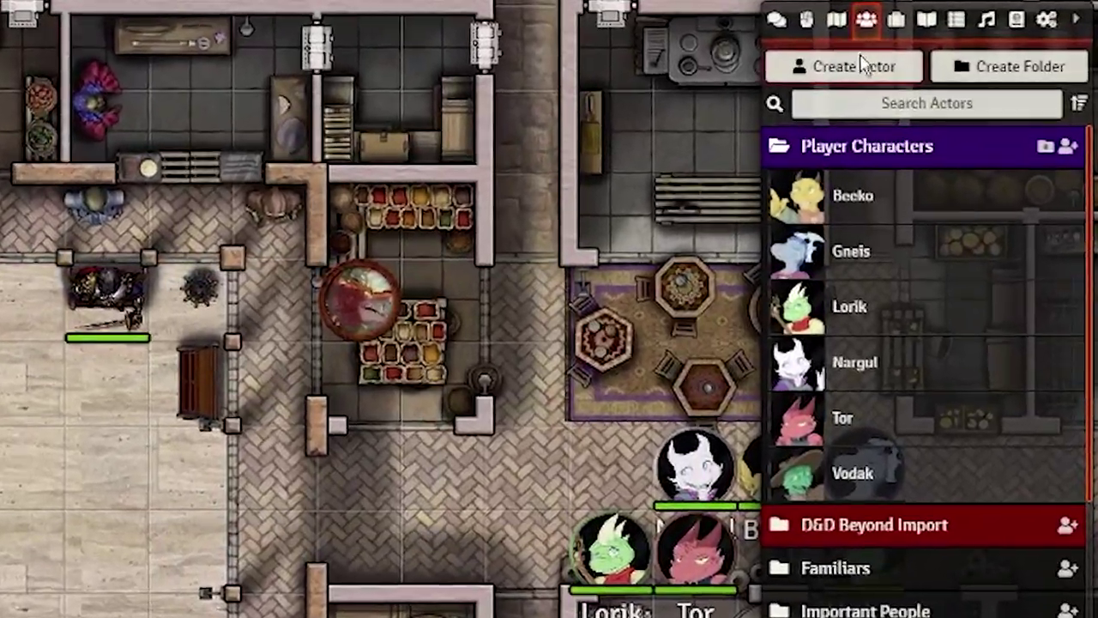
Create a new npc actor named Dorin.
{"action": "left_click", "coordinate": [938, 42]}
{"action": "left_click", "coordinate": [518, 120]}
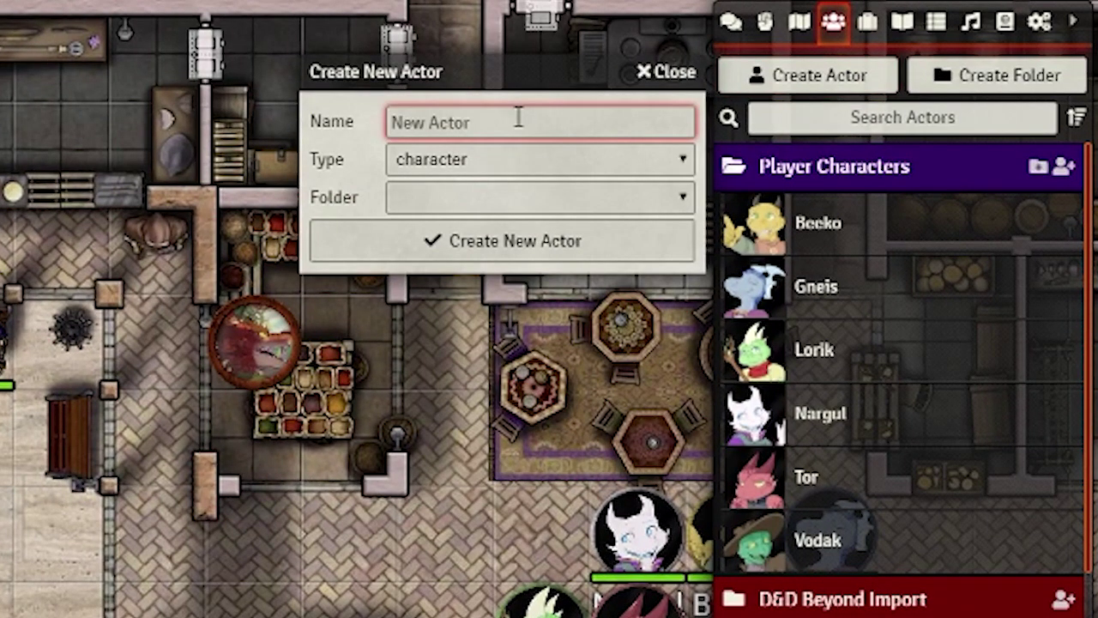
{"action": "type", "text": "Dorin"}
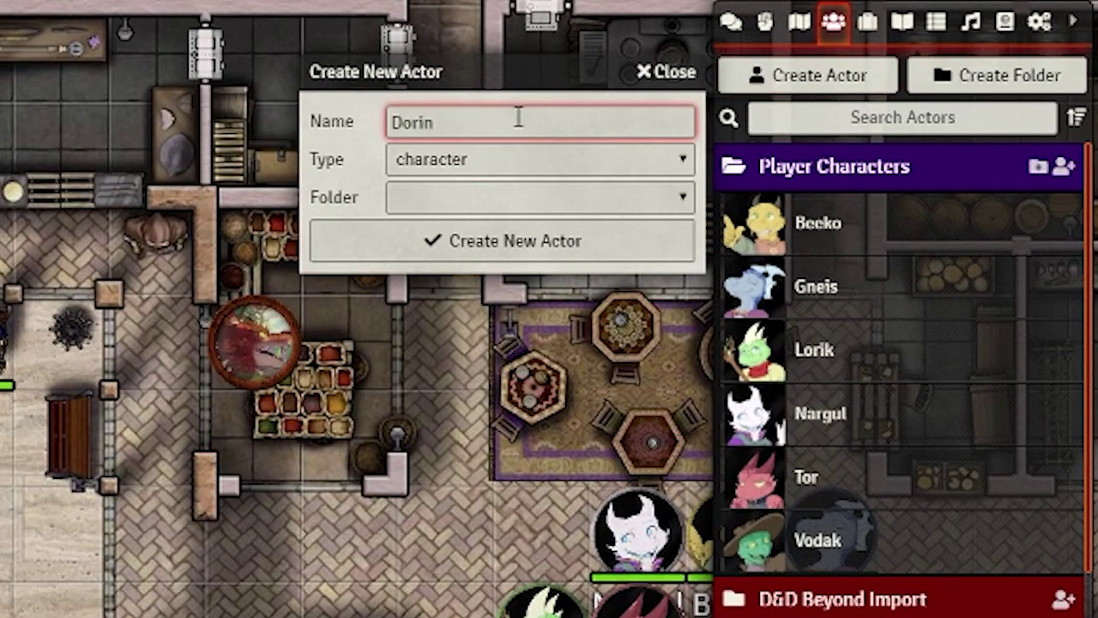
{"action": "left_click", "coordinate": [507, 163]}
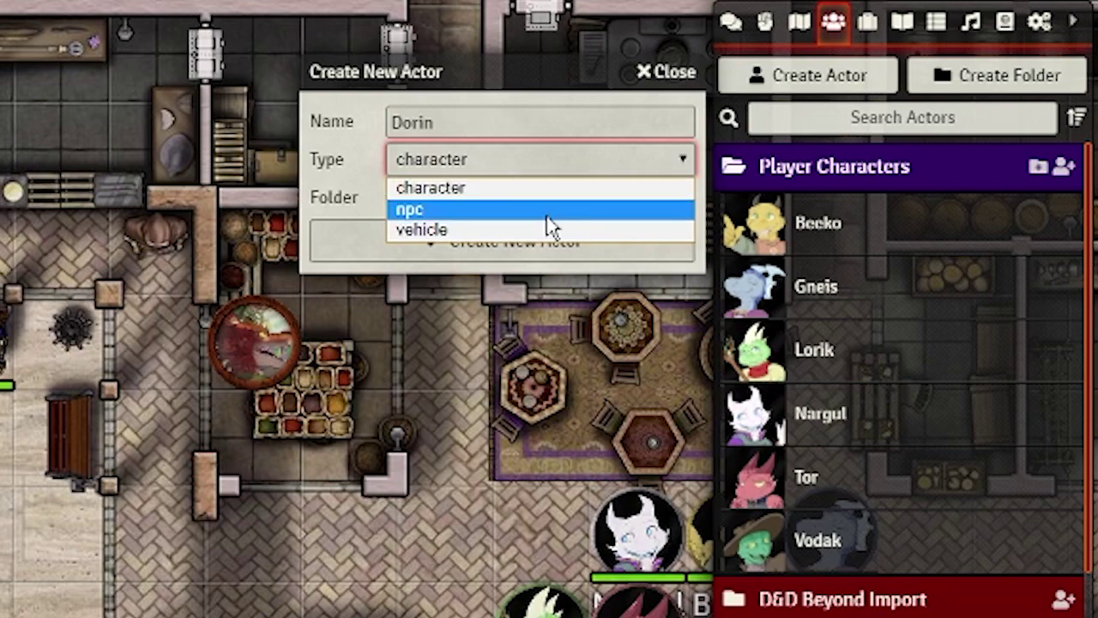
{"action": "left_click", "coordinate": [534, 208]}
{"action": "left_click", "coordinate": [561, 240]}
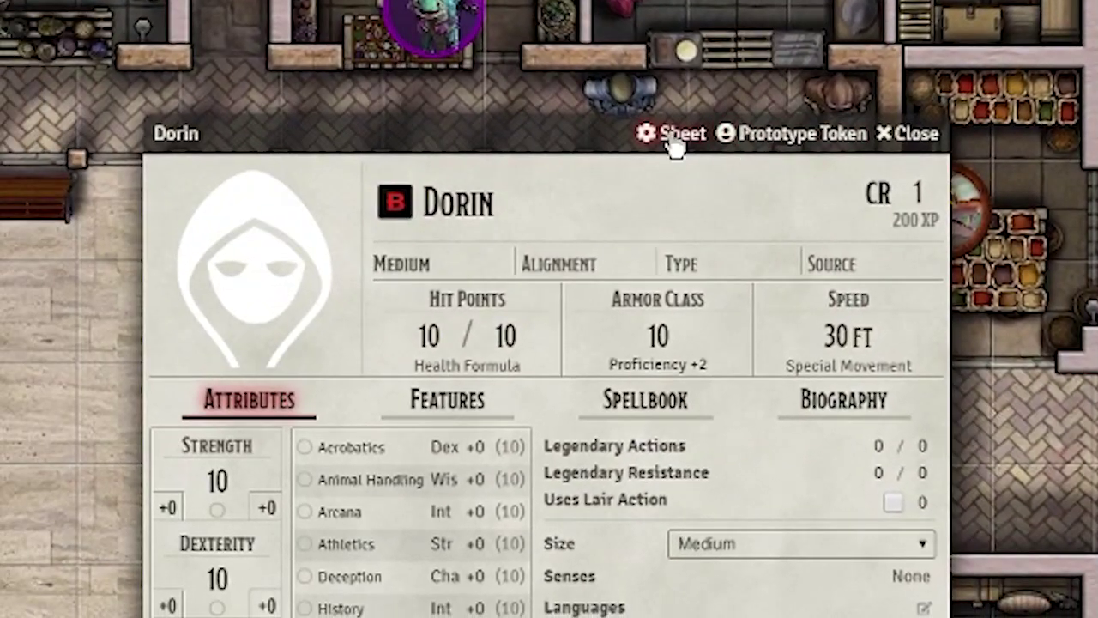
Give Dorin the LootSheet5eNPC sheet as a Merchant with permissions for every player.
{"action": "left_click", "coordinate": [596, 147]}
{"action": "left_click", "coordinate": [569, 269]}
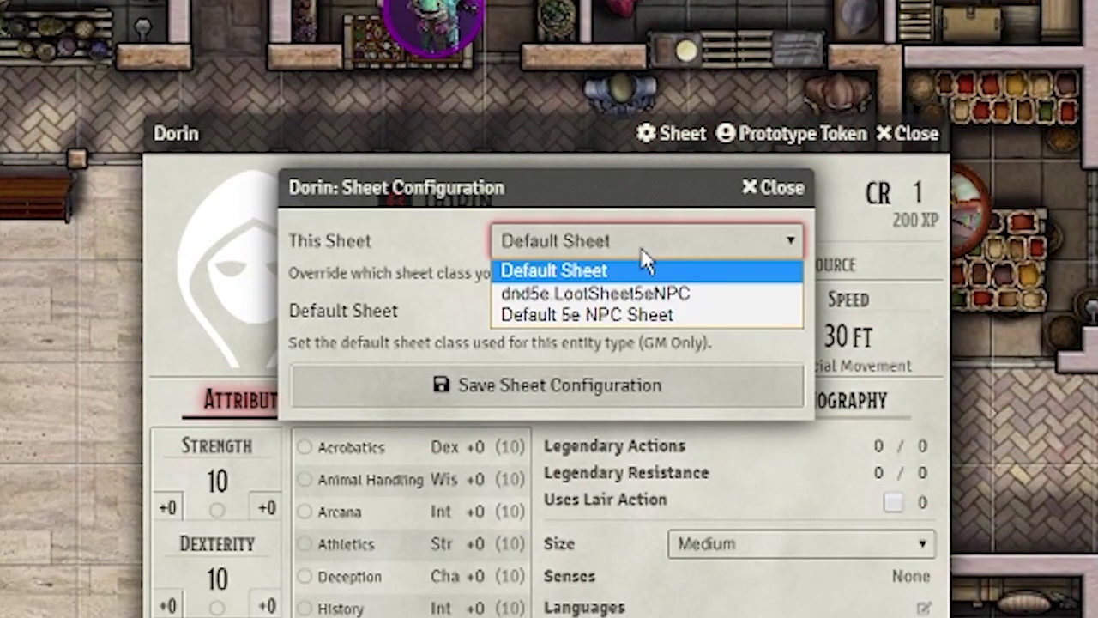
{"action": "left_click", "coordinate": [660, 292]}
{"action": "left_click", "coordinate": [652, 380]}
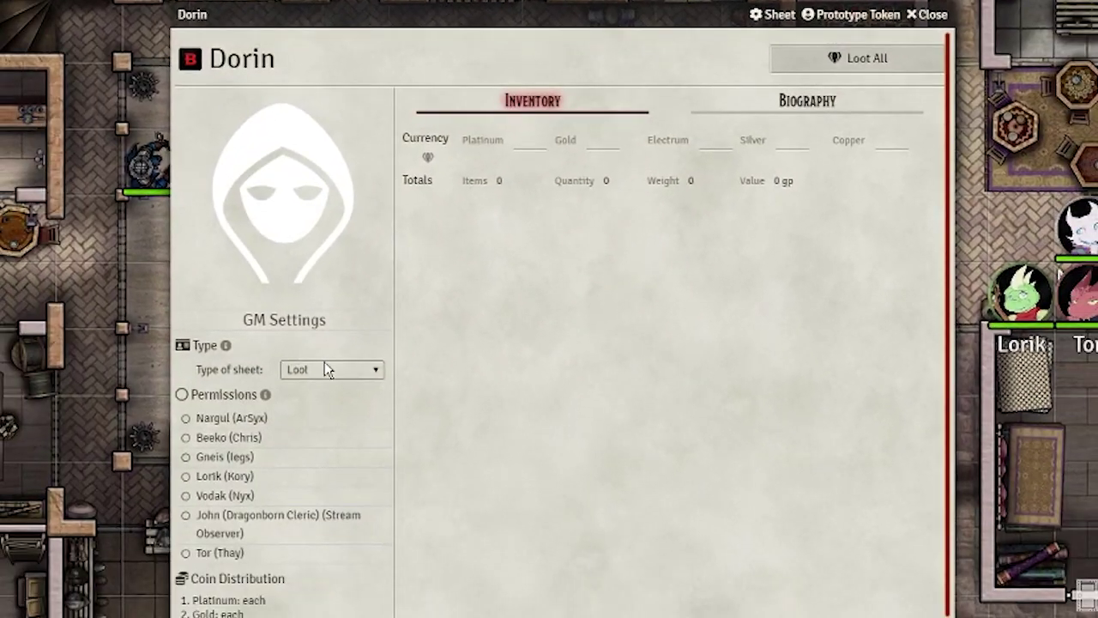
{"action": "left_click", "coordinate": [324, 368]}
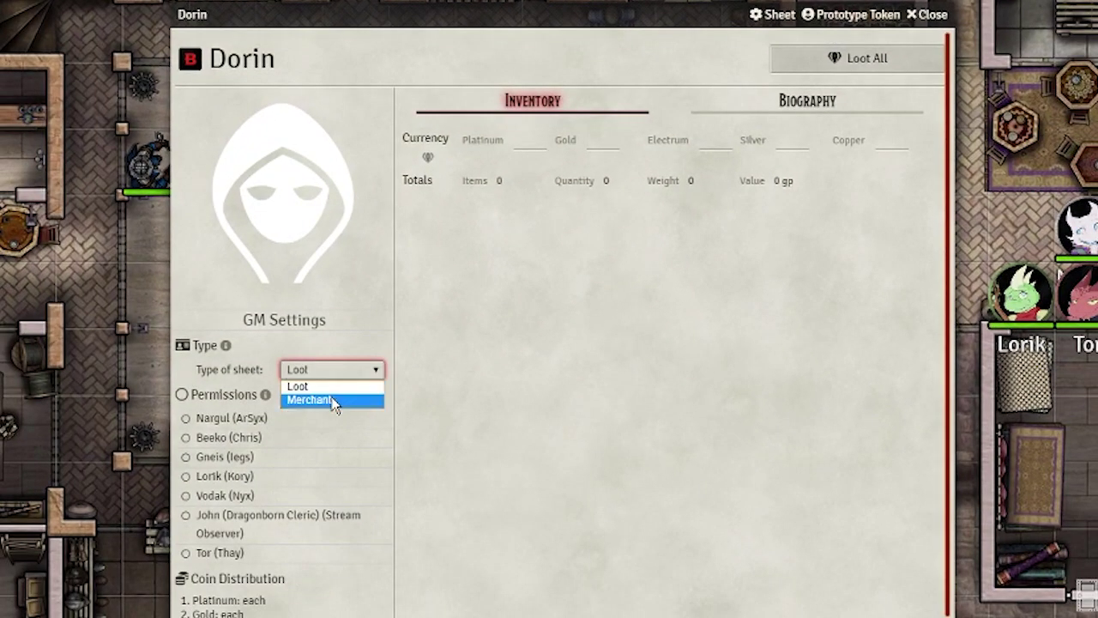
{"action": "left_click", "coordinate": [334, 400]}
{"action": "left_click", "coordinate": [182, 394]}
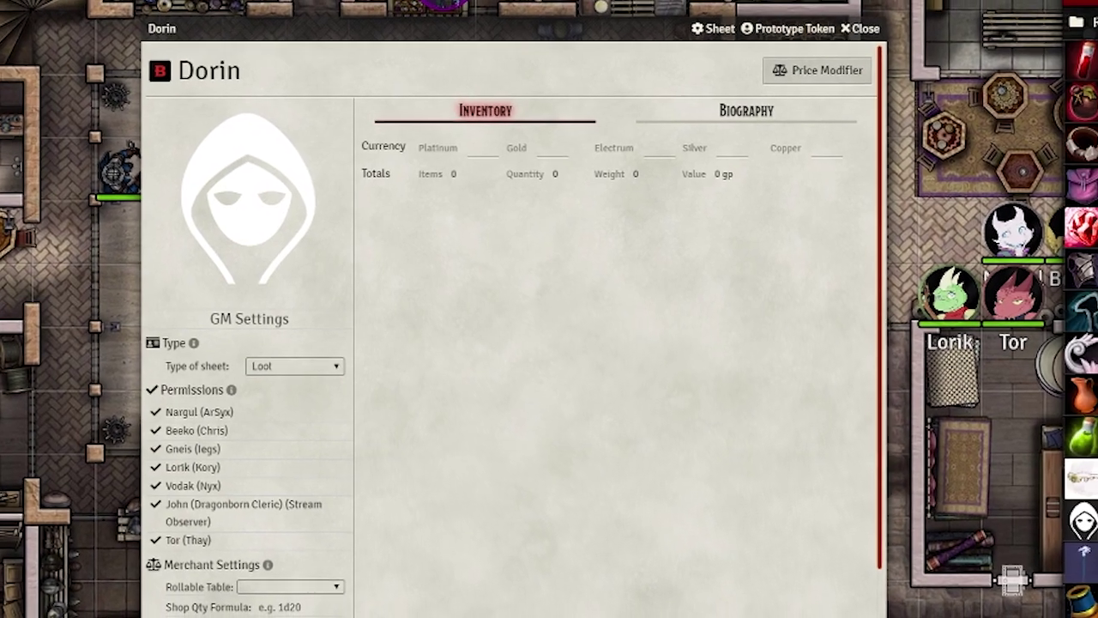
Stock Dorin with Elemental Gem of Fire, Rubenaire Red Glass and Rubenaire Red Bottle.
{"action": "left_click_drag", "start_coordinate": [1030, 201], "coordinate": [684, 296]}
{"action": "left_click_drag", "start_coordinate": [965, 603], "coordinate": [431, 319]}
{"action": "left_click_drag", "start_coordinate": [961, 581], "coordinate": [399, 361]}
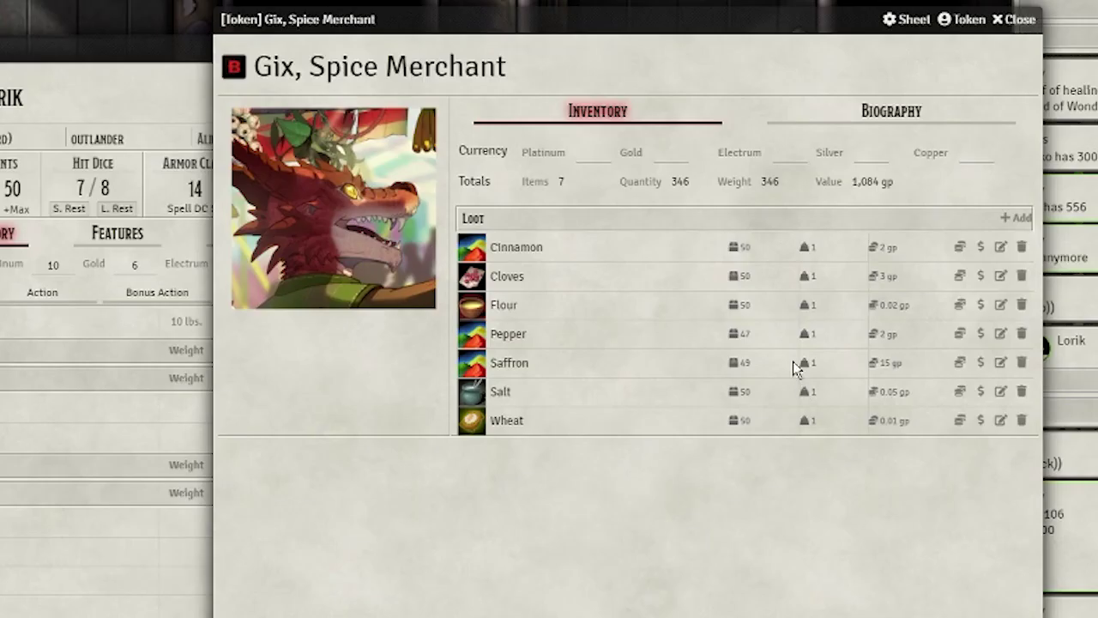
Buy 2 Pepper from Gix and check Lorik's remaining gold.
{"action": "left_click", "coordinate": [980, 337]}
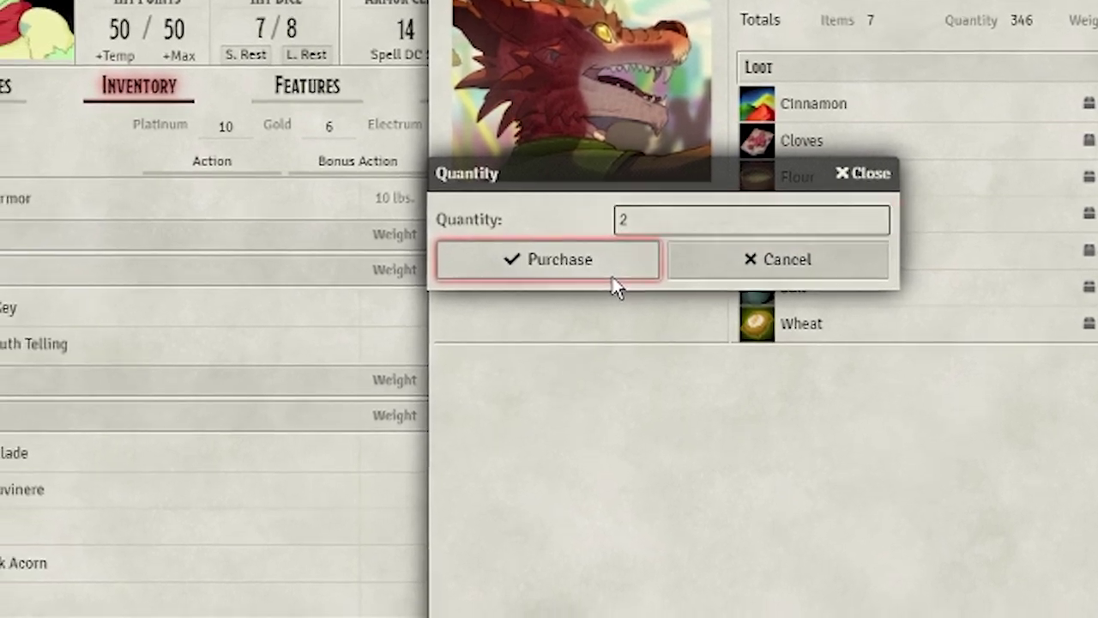
{"action": "left_click", "coordinate": [360, 376]}
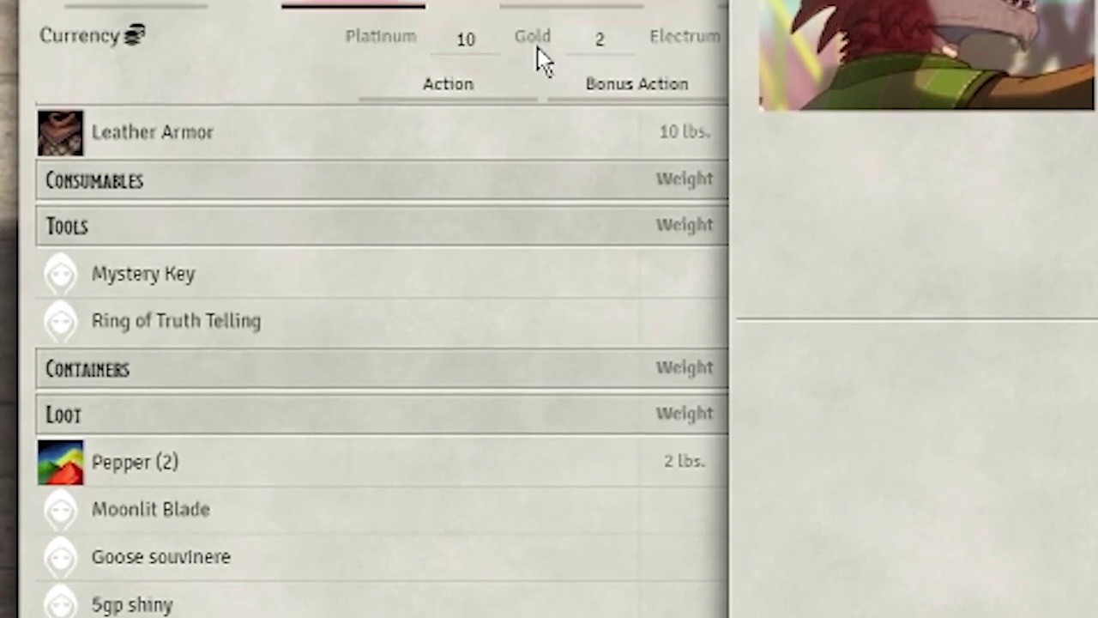
{"action": "left_click", "coordinate": [586, 137]}
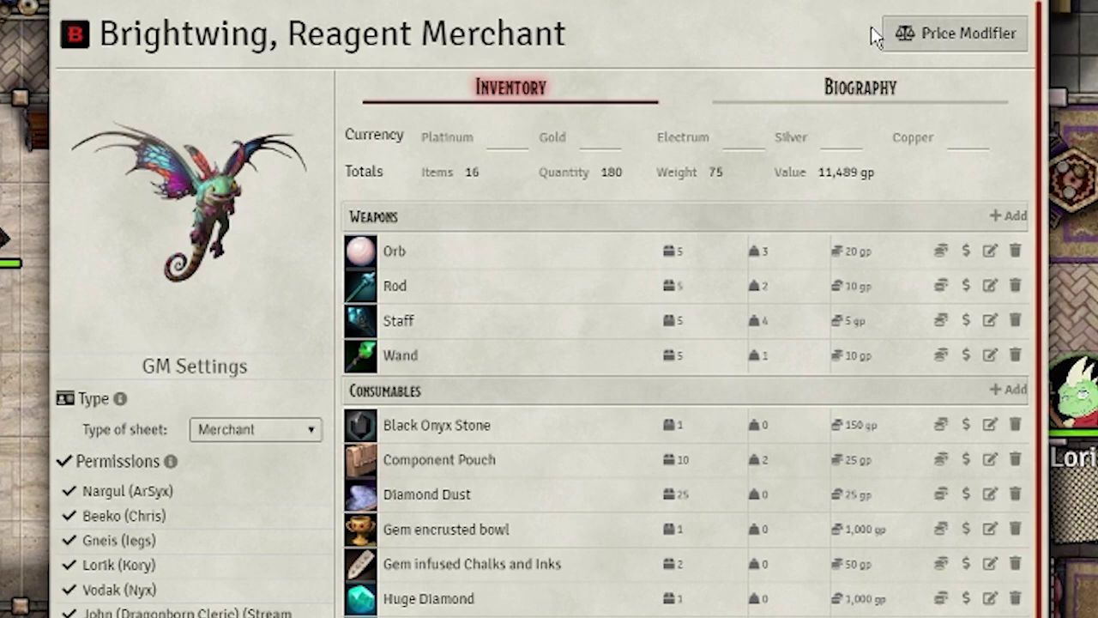
Raise Brightwing's prices to 111%, then have the spice merchant greet with "You buy?".
{"action": "left_click", "coordinate": [964, 38]}
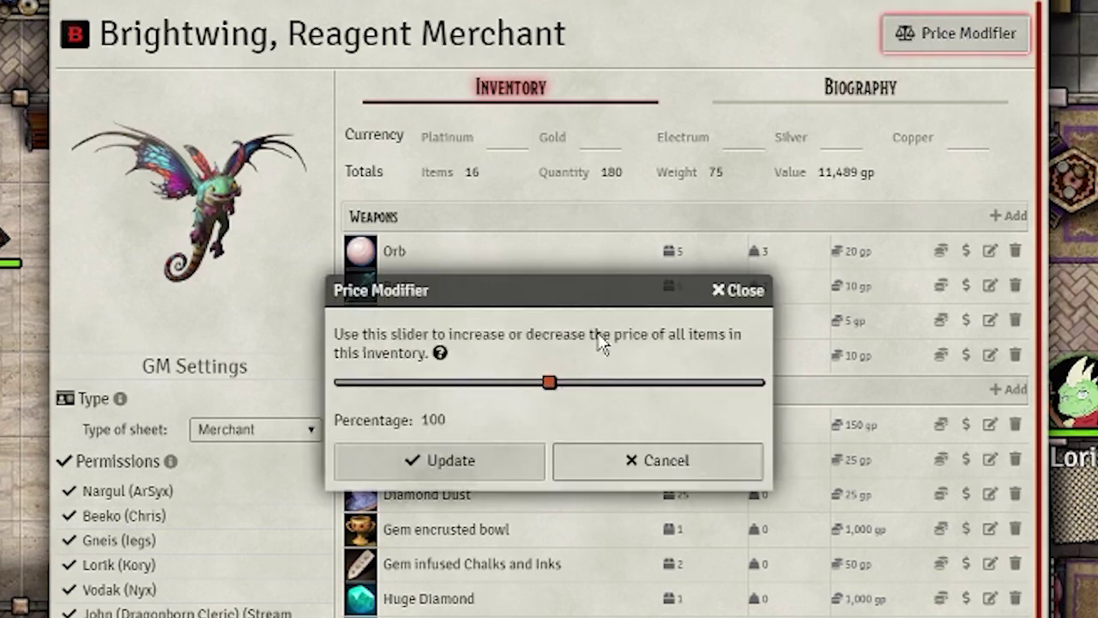
{"action": "left_click_drag", "start_coordinate": [549, 385], "coordinate": [574, 392]}
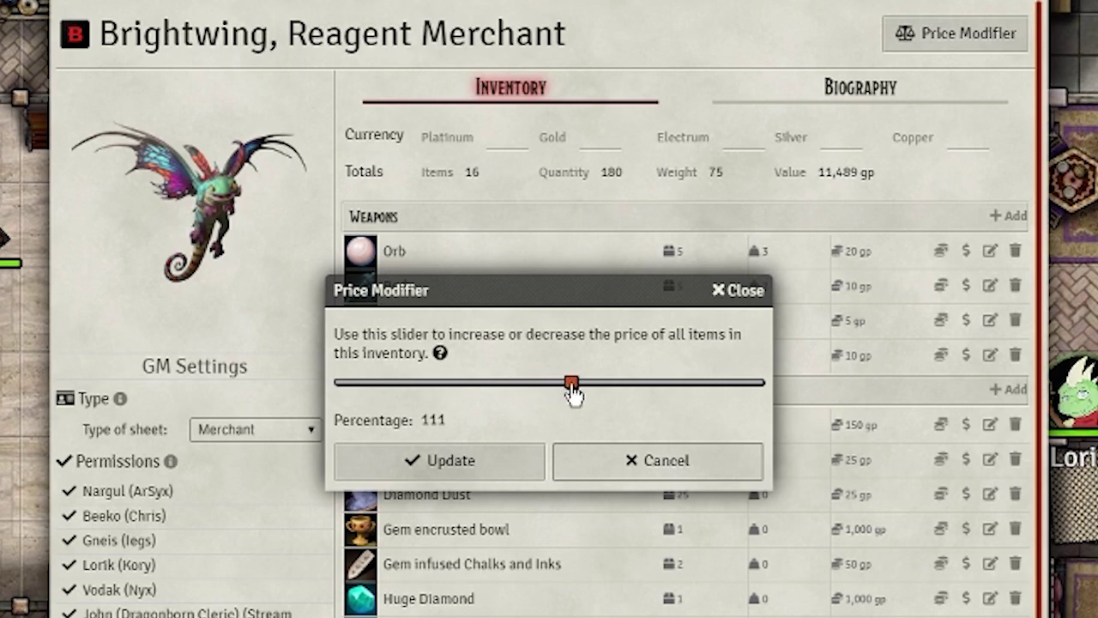
{"action": "left_click", "coordinate": [468, 477]}
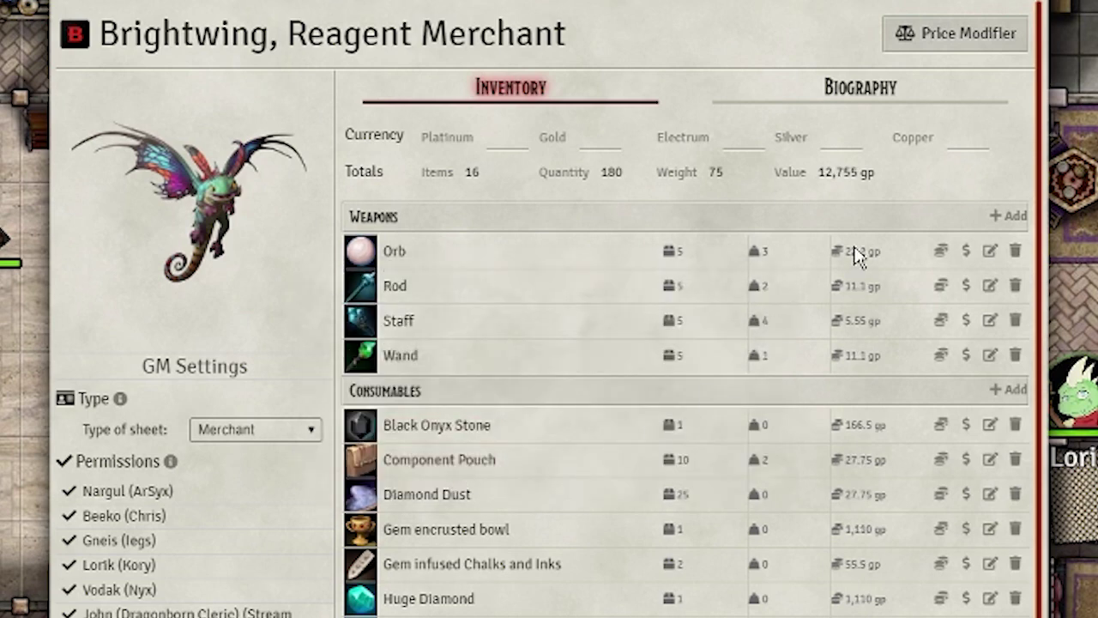
{"action": "left_click", "coordinate": [967, 34]}
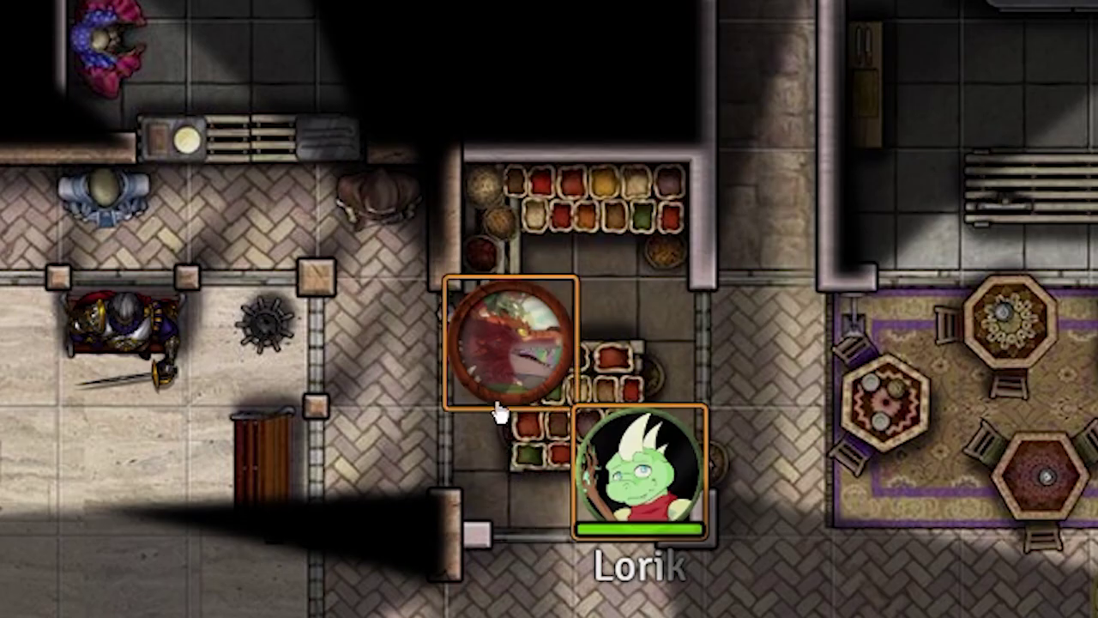
{"action": "left_click", "coordinate": [501, 401]}
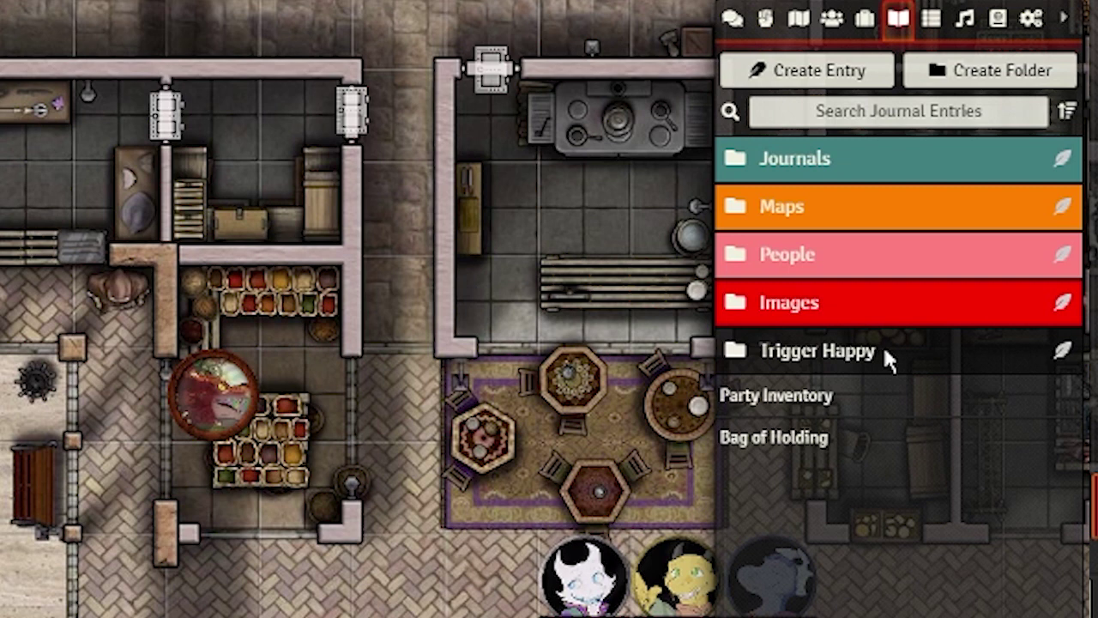
Open the Triggers journal entry from the Trigger Happy folder.
{"action": "left_click", "coordinate": [887, 357]}
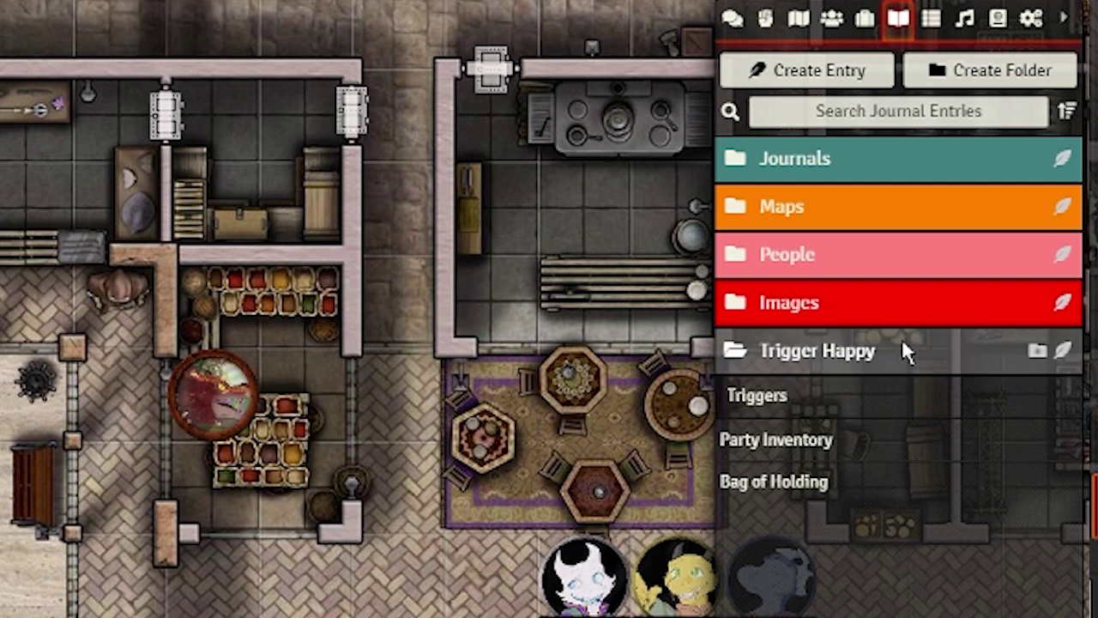
{"action": "left_click", "coordinate": [757, 397]}
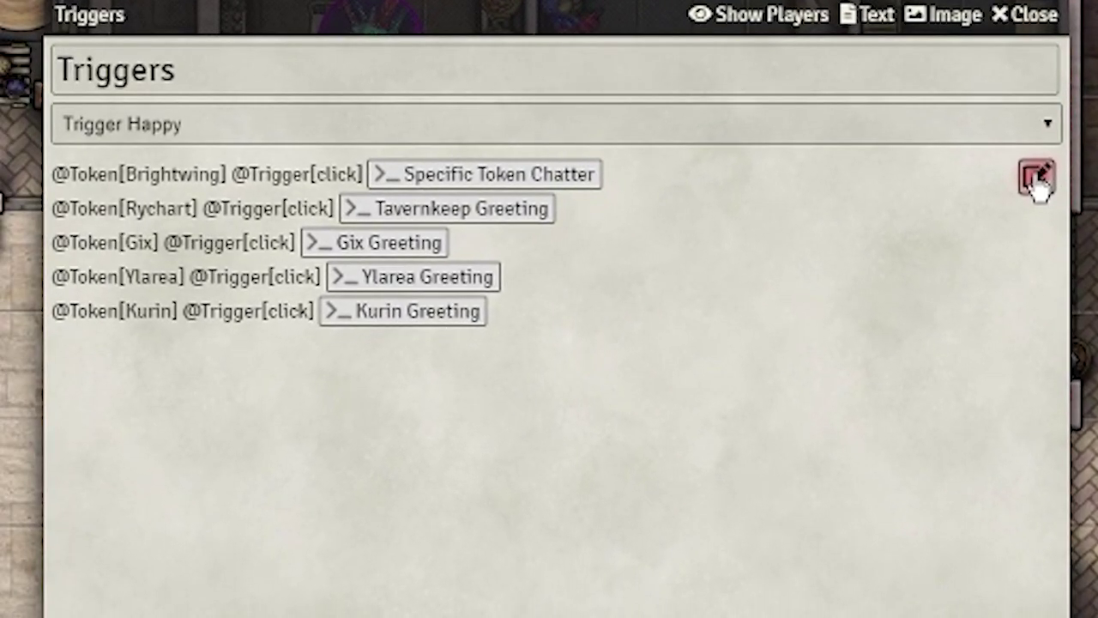
Edit the Triggers entry and highlight the token references on the Gix, Rychart and Kurin lines.
{"action": "left_click", "coordinate": [1037, 180]}
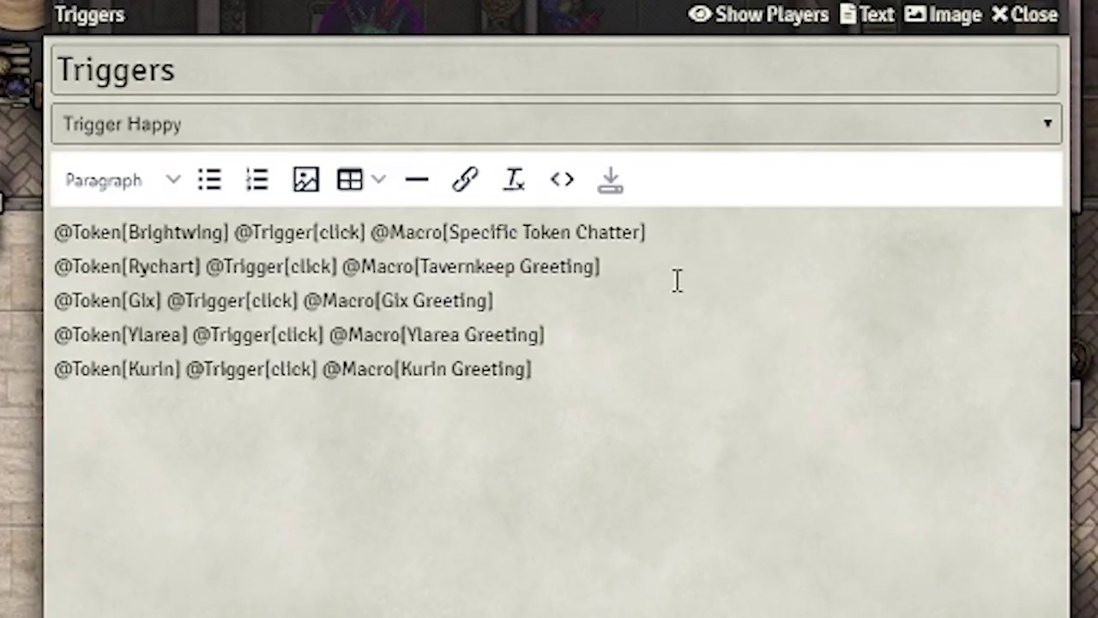
{"action": "left_click_drag", "start_coordinate": [55, 300], "coordinate": [111, 296]}
{"action": "left_click_drag", "start_coordinate": [54, 266], "coordinate": [637, 272]}
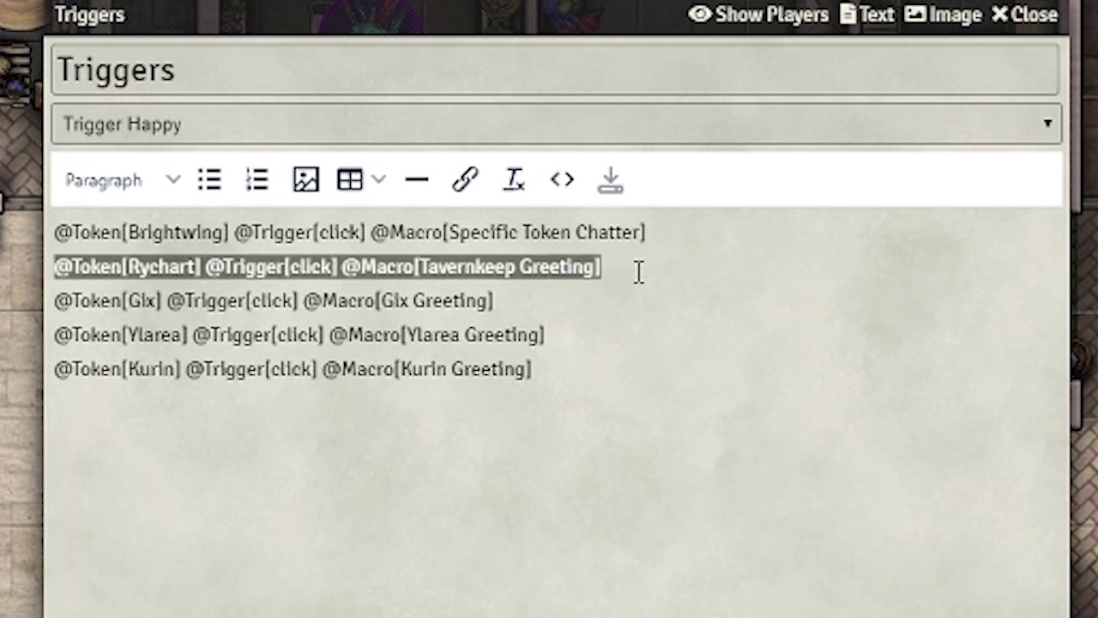
{"action": "left_click", "coordinate": [733, 507]}
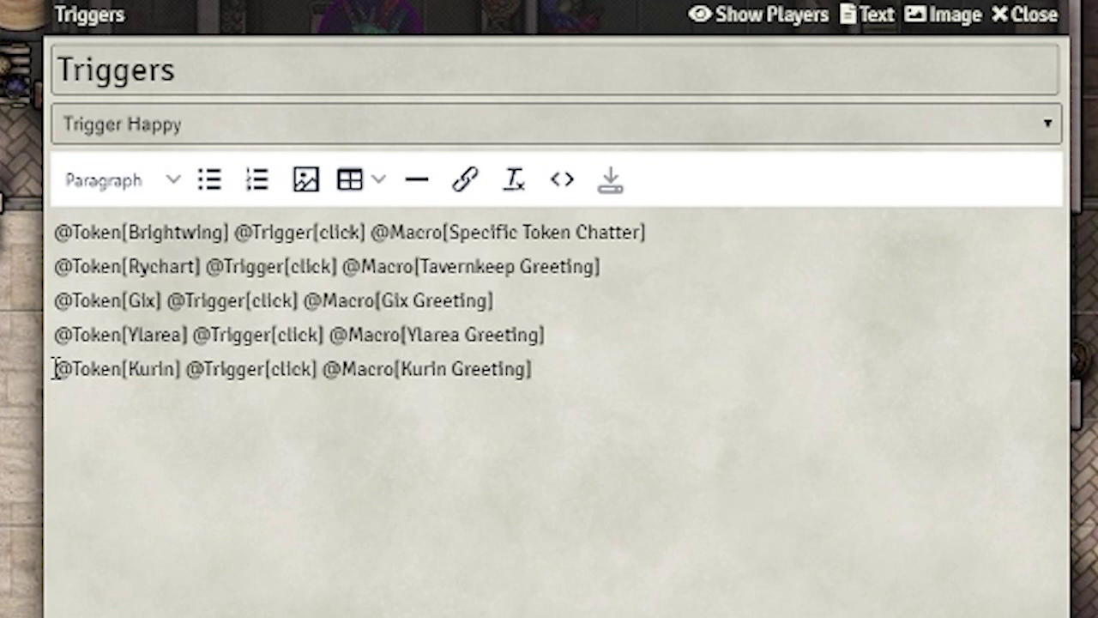
{"action": "left_click_drag", "start_coordinate": [55, 369], "coordinate": [277, 368]}
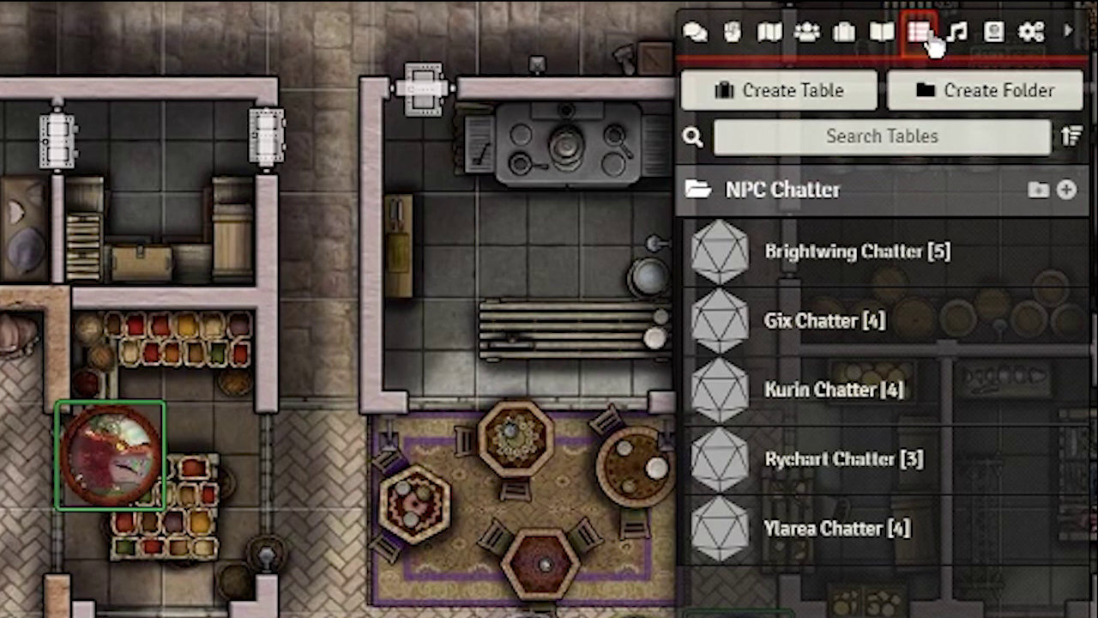
Name the new roll table Tom Chatter.
{"action": "left_click", "coordinate": [876, 192]}
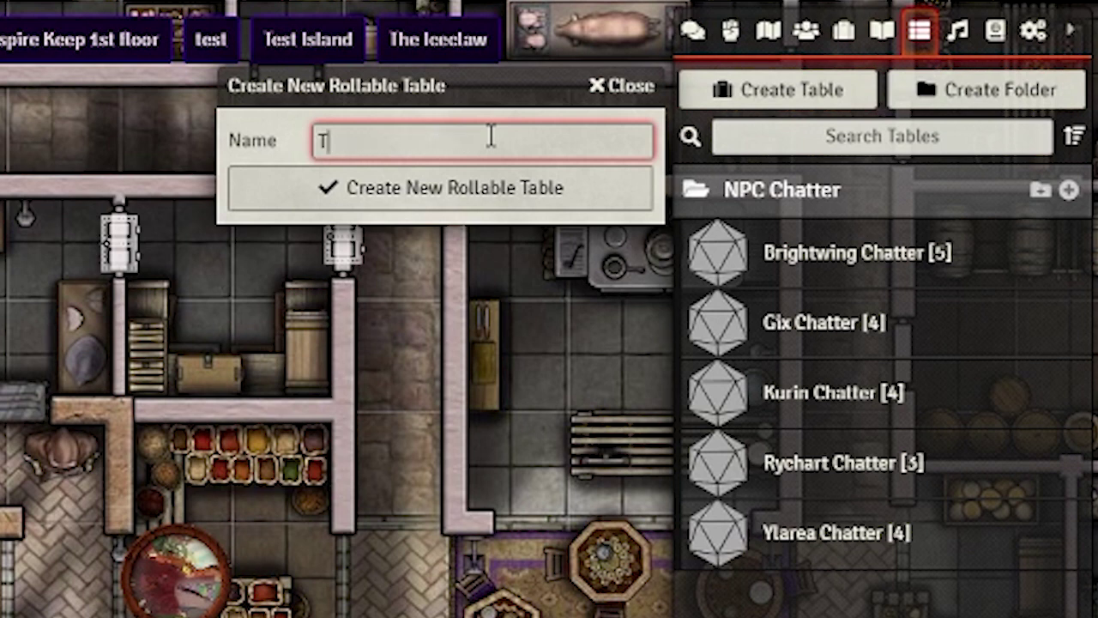
{"action": "type", "text": "om Chatter"}
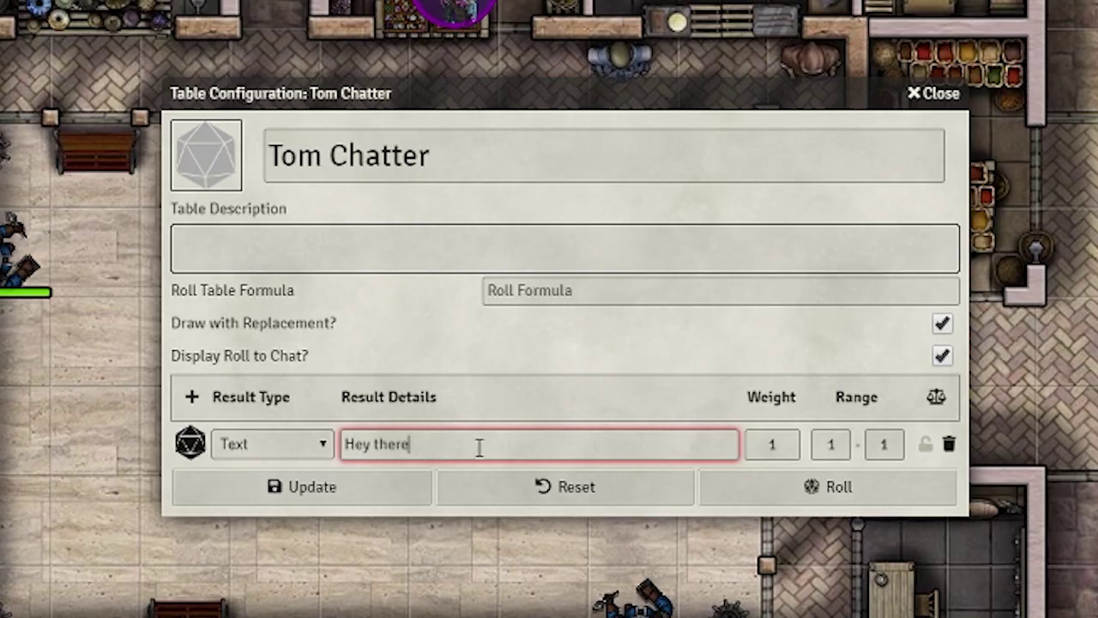
{"action": "type", "text": "!"}
Add results "I've got what you need." and "Need anything?" to the table.
{"action": "left_click", "coordinate": [190, 396]}
{"action": "left_click", "coordinate": [505, 485]}
{"action": "type", "text": "I've got what you need."}
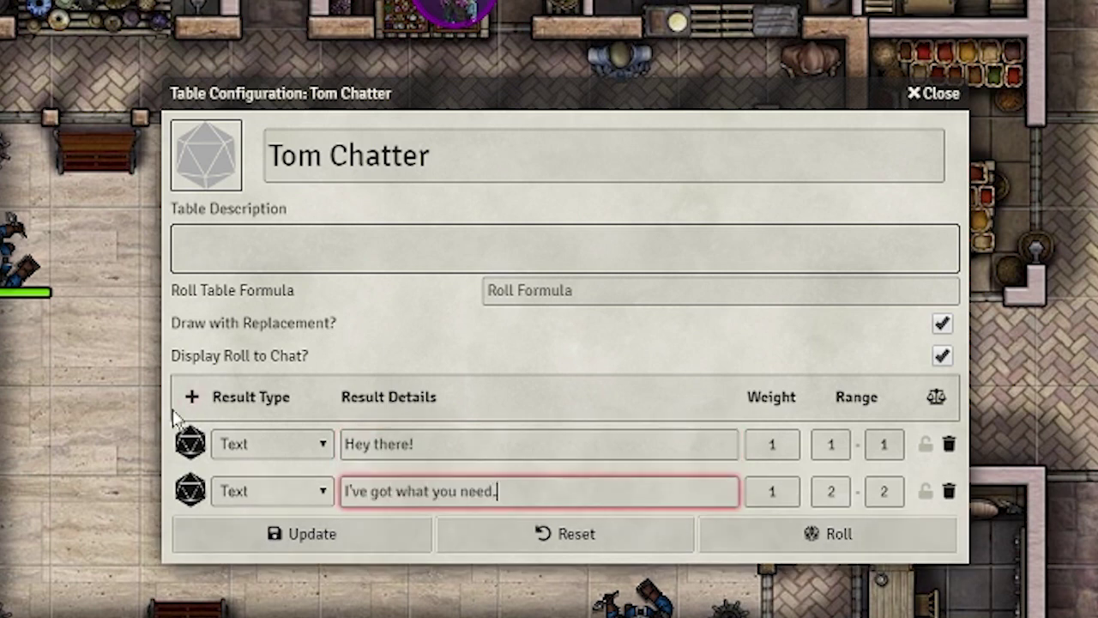
{"action": "left_click", "coordinate": [190, 396]}
{"action": "left_click", "coordinate": [454, 527]}
{"action": "type", "text": "Need anything?"}
Turn off Display Roll to Chat, set the formula to d3, and save.
{"action": "left_click", "coordinate": [527, 371]}
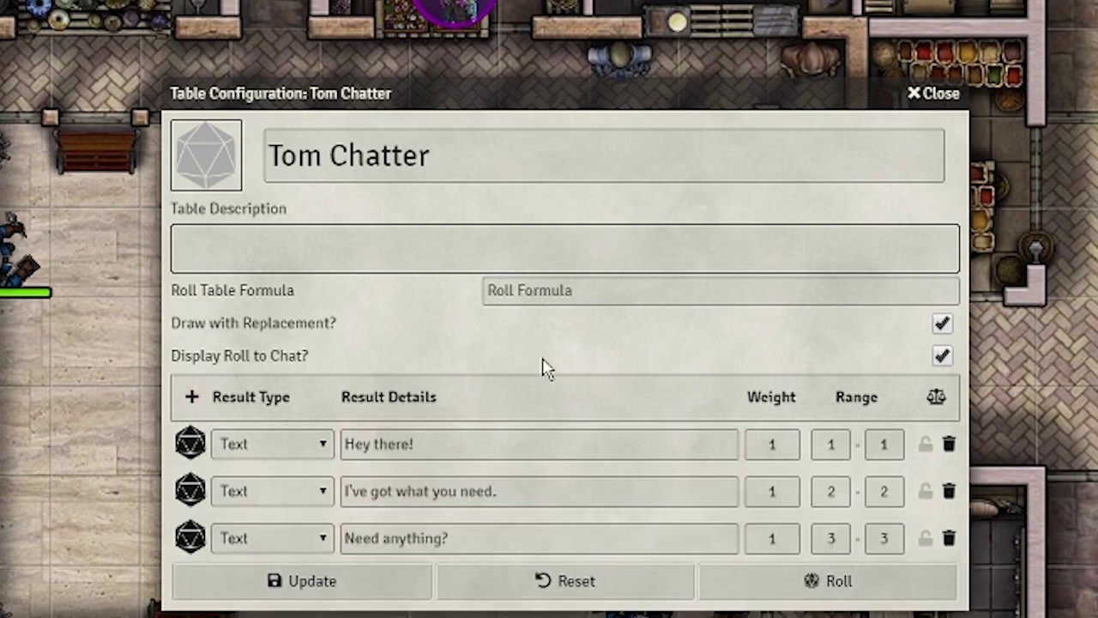
{"action": "left_click", "coordinate": [713, 290]}
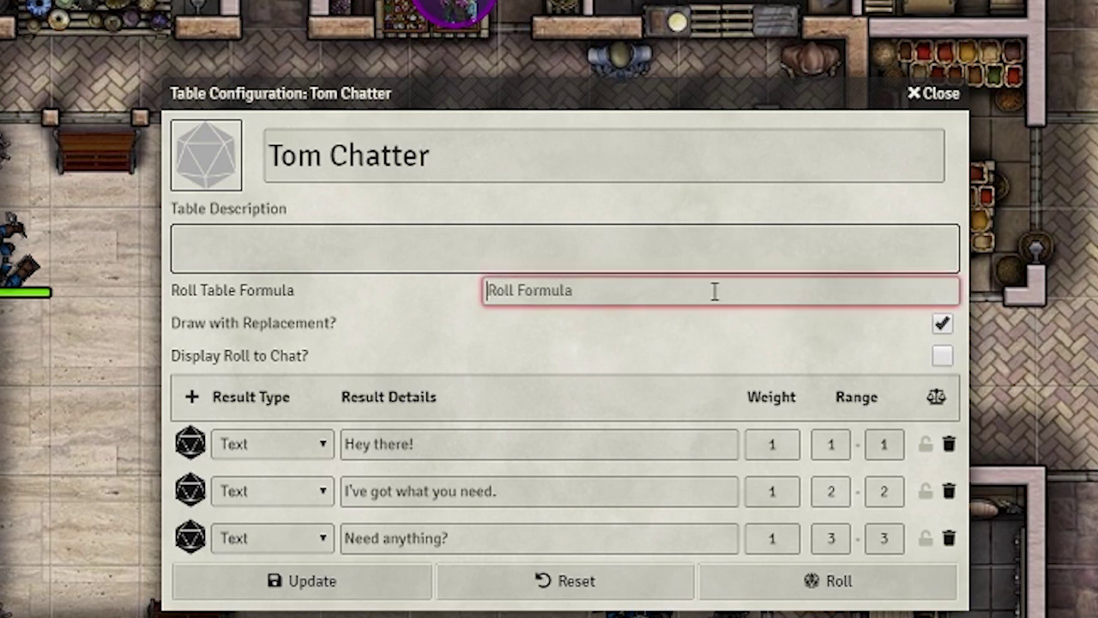
{"action": "type", "text": "d3"}
{"action": "left_click", "coordinate": [686, 344]}
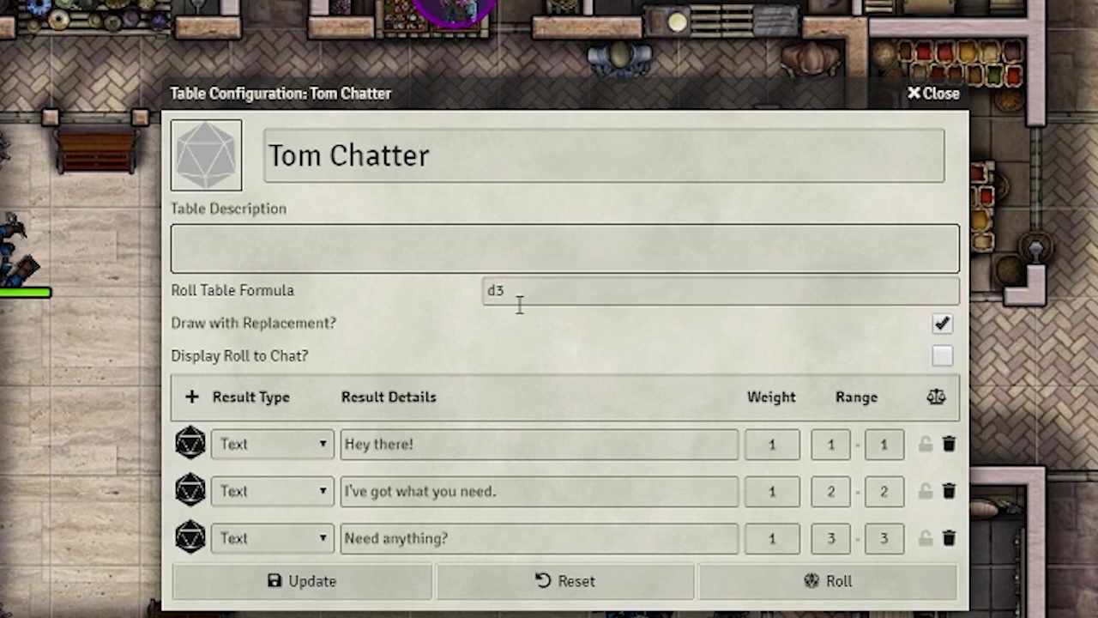
{"action": "left_click", "coordinate": [375, 568]}
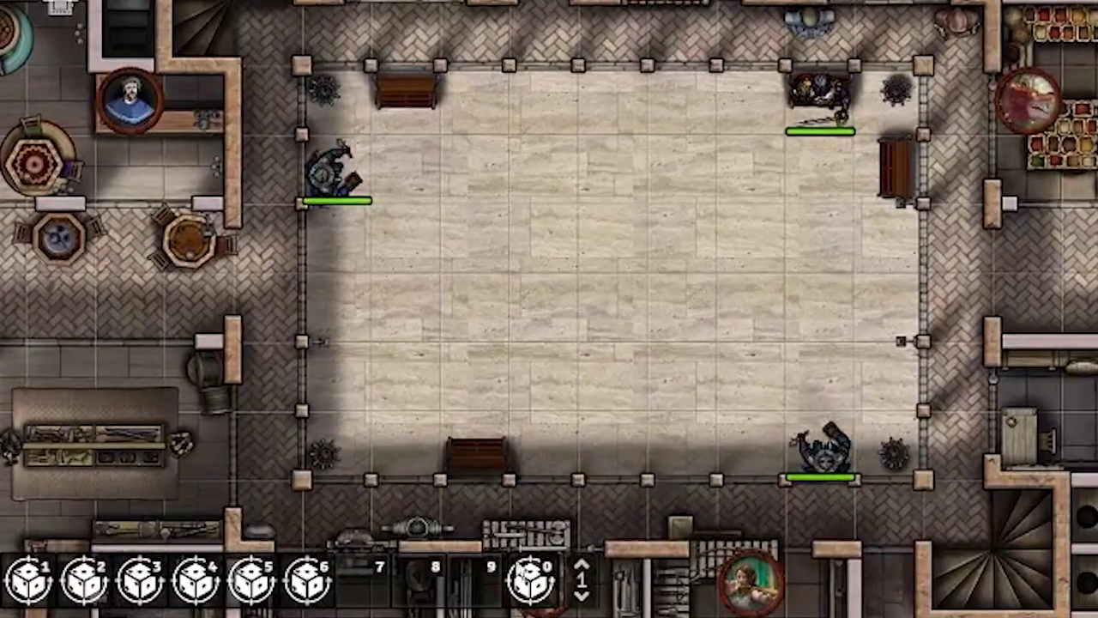
Create a script macro in hotbar slot 9 and copy the Ylarea Greeting command.
{"action": "left_click", "coordinate": [472, 590]}
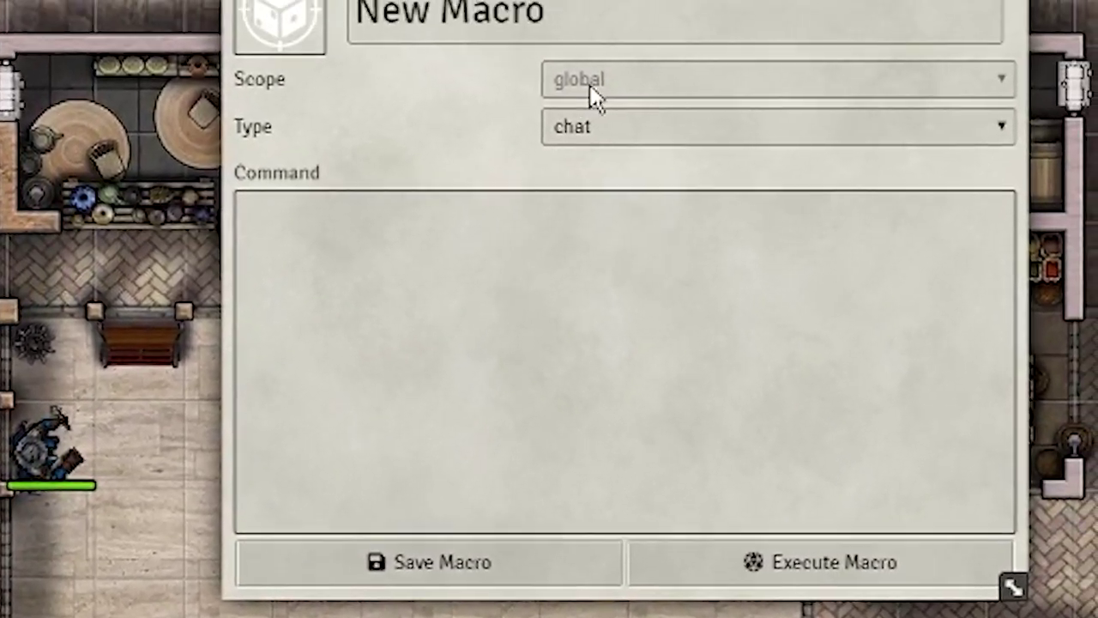
{"action": "left_click", "coordinate": [704, 36]}
{"action": "left_click", "coordinate": [720, 62]}
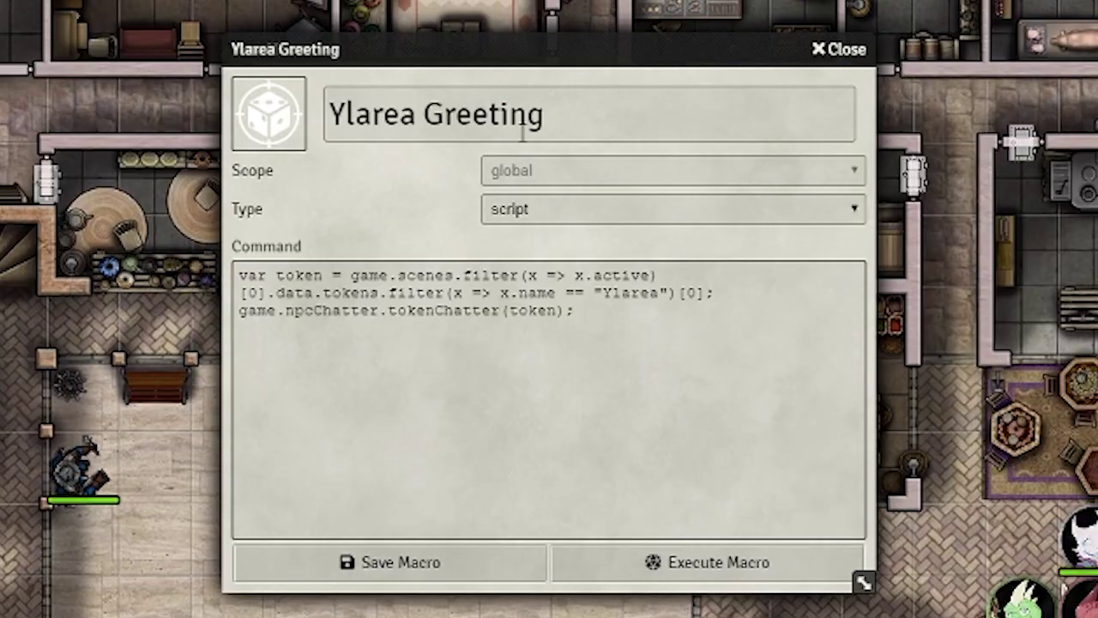
{"action": "left_click_drag", "start_coordinate": [569, 311], "coordinate": [187, 255]}
{"action": "key", "text": "ctrl+c"}
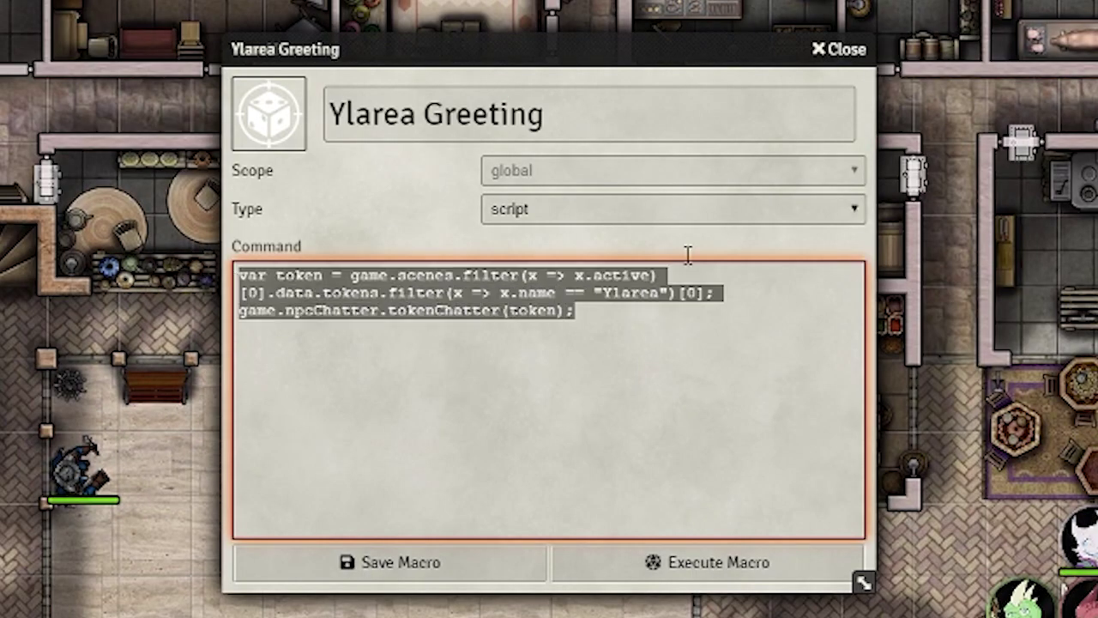
{"action": "left_click_drag", "start_coordinate": [574, 39], "coordinate": [1049, 94]}
Paste the command, replace Ylarea with Kurin, and save the Kurin Chatter macro.
{"action": "left_click_drag", "start_coordinate": [419, 56], "coordinate": [213, 64]}
{"action": "left_click", "coordinate": [289, 311]}
{"action": "key", "text": "ctrl+v"}
{"action": "double_click", "coordinate": [423, 298]}
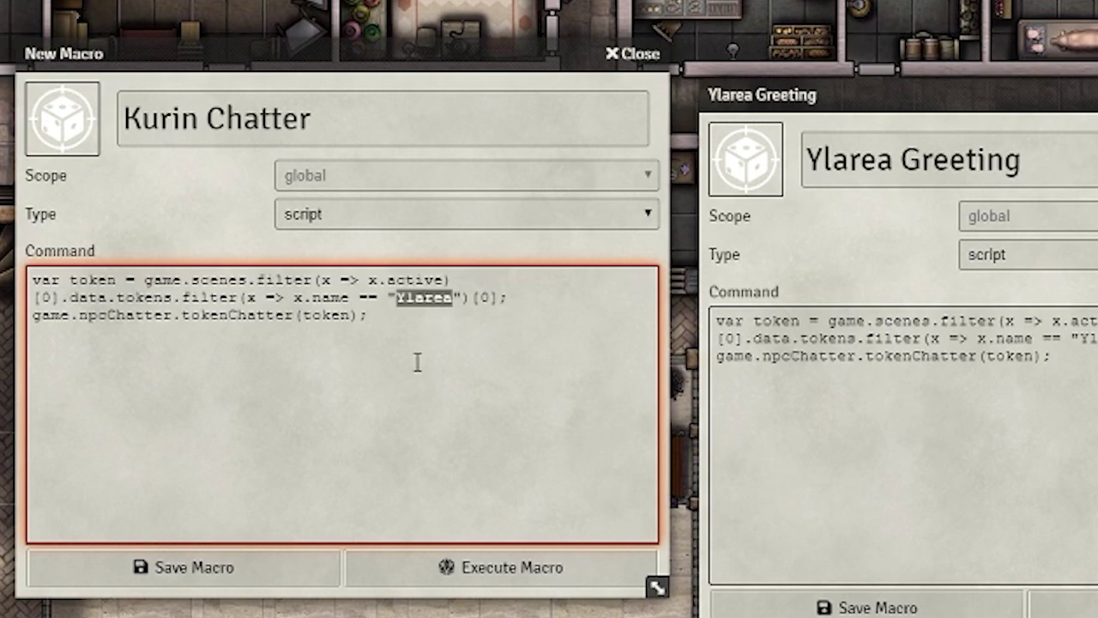
{"action": "type", "text": "Kurin"}
{"action": "left_click", "coordinate": [208, 257]}
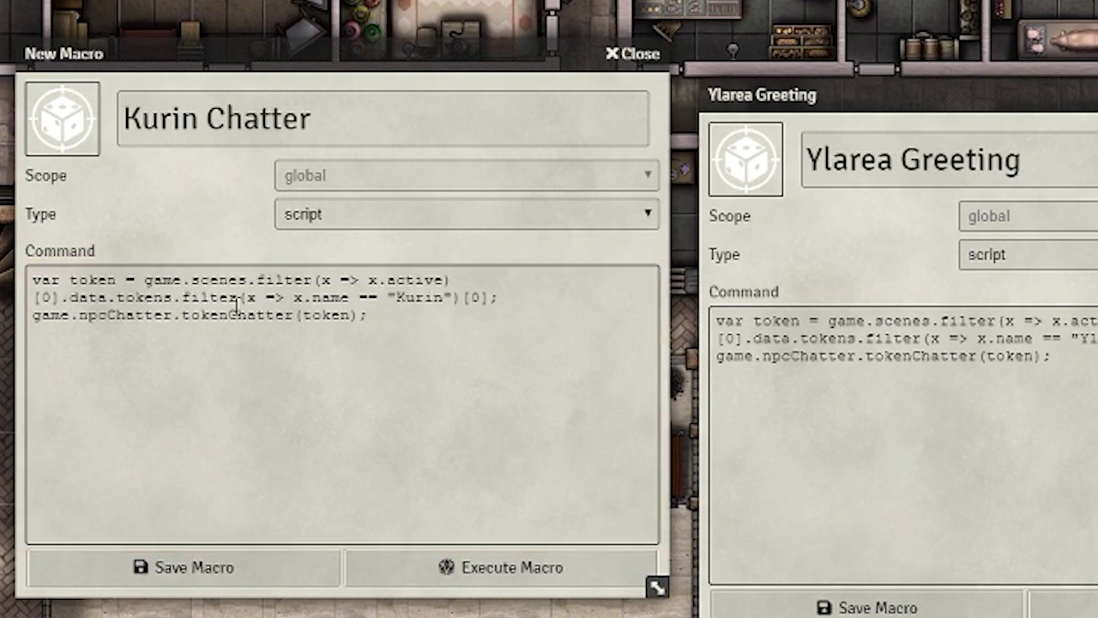
{"action": "left_click", "coordinate": [263, 566]}
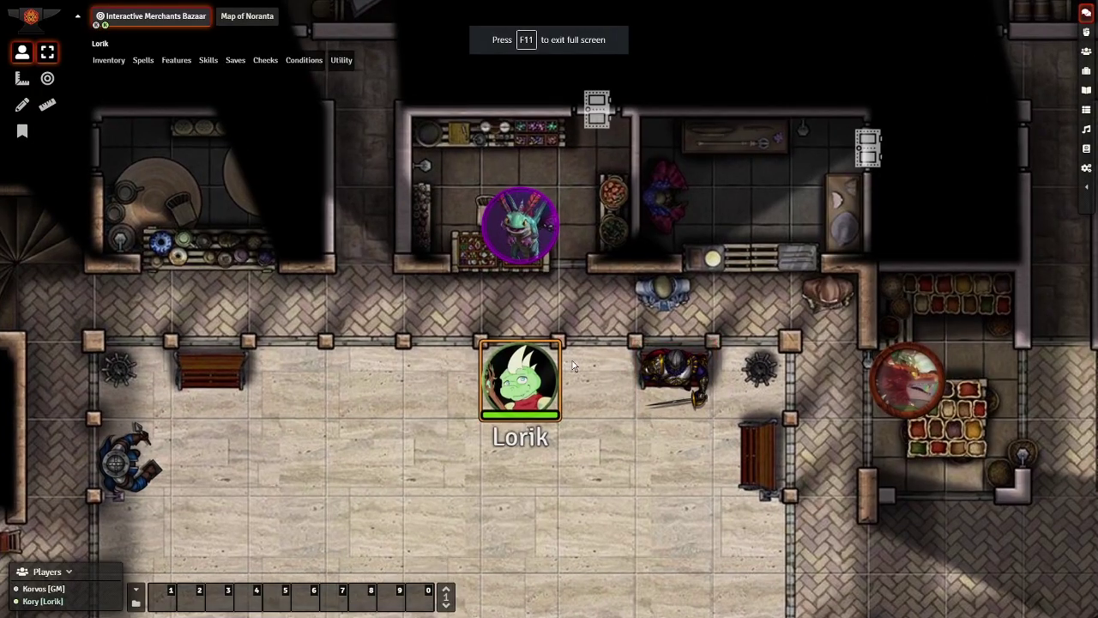
{"action": "scroll", "coordinate": [573, 360], "scroll_direction": "up", "scroll_amount": 1}
Trigger Brightwing's greeting bubble, then view and close her merchant shop sheet.
{"action": "left_click", "coordinate": [523, 230]}
{"action": "left_click", "coordinate": [523, 230]}
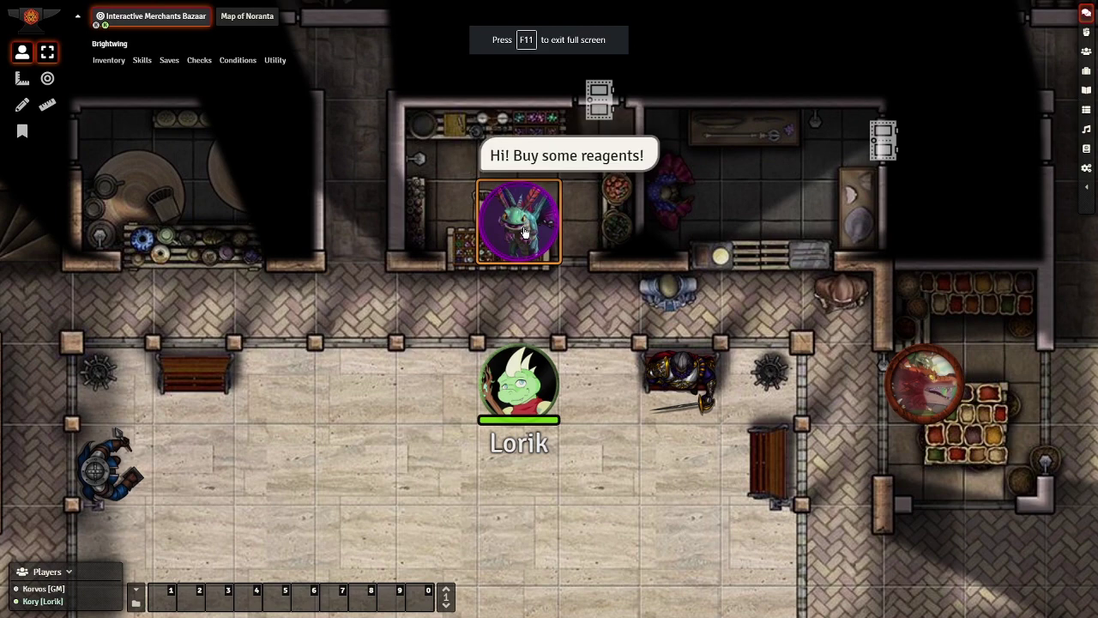
{"action": "double_click", "coordinate": [523, 229]}
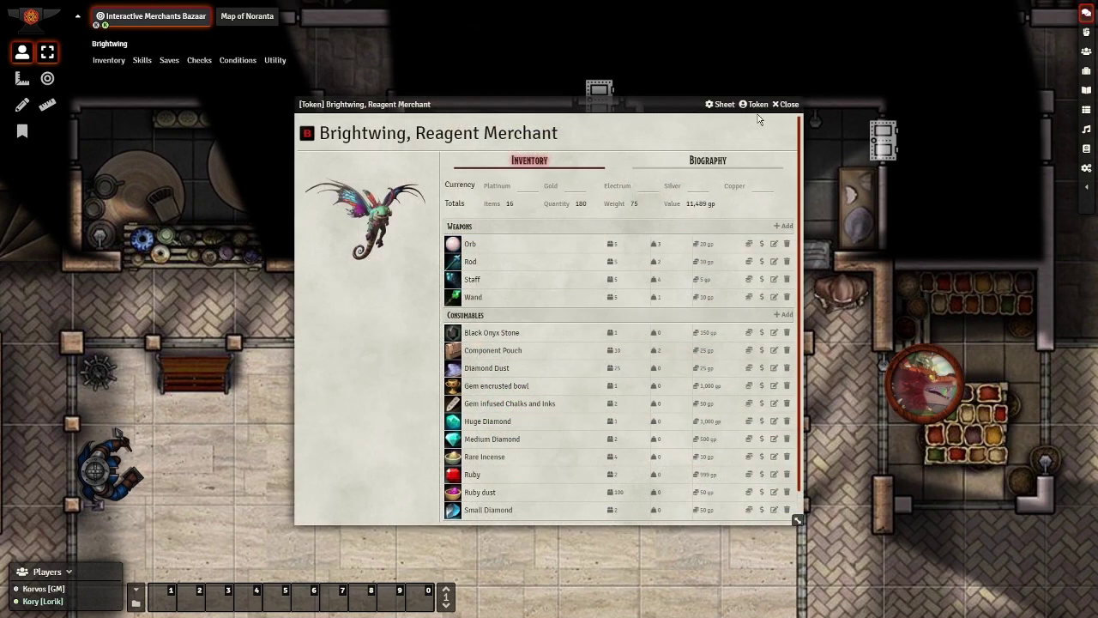
{"action": "left_click", "coordinate": [787, 104]}
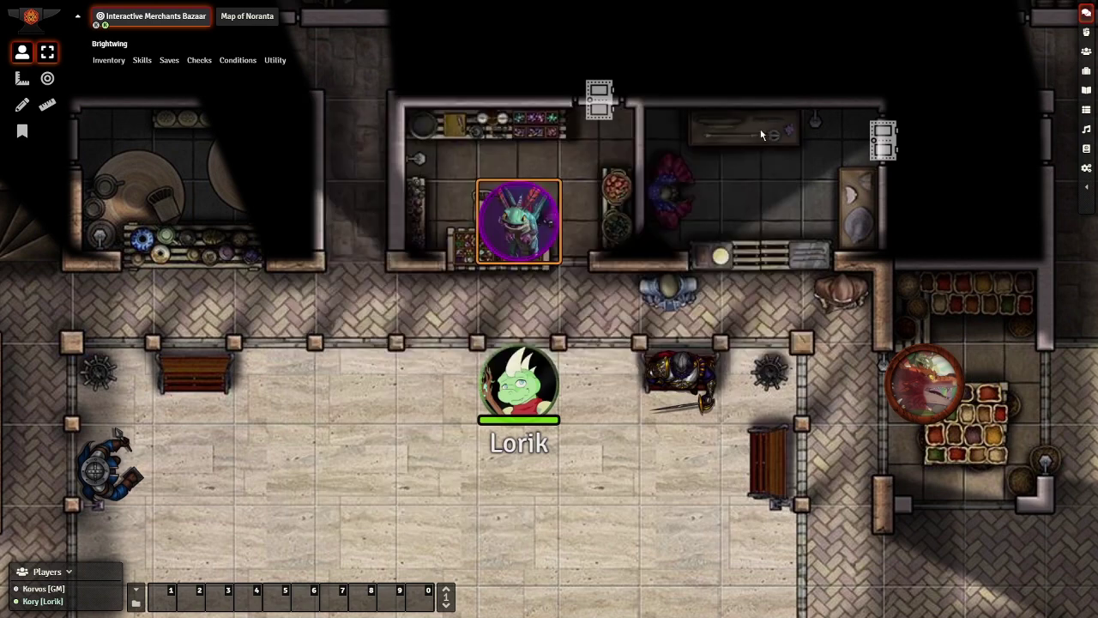
{"action": "double_click", "coordinate": [514, 236]}
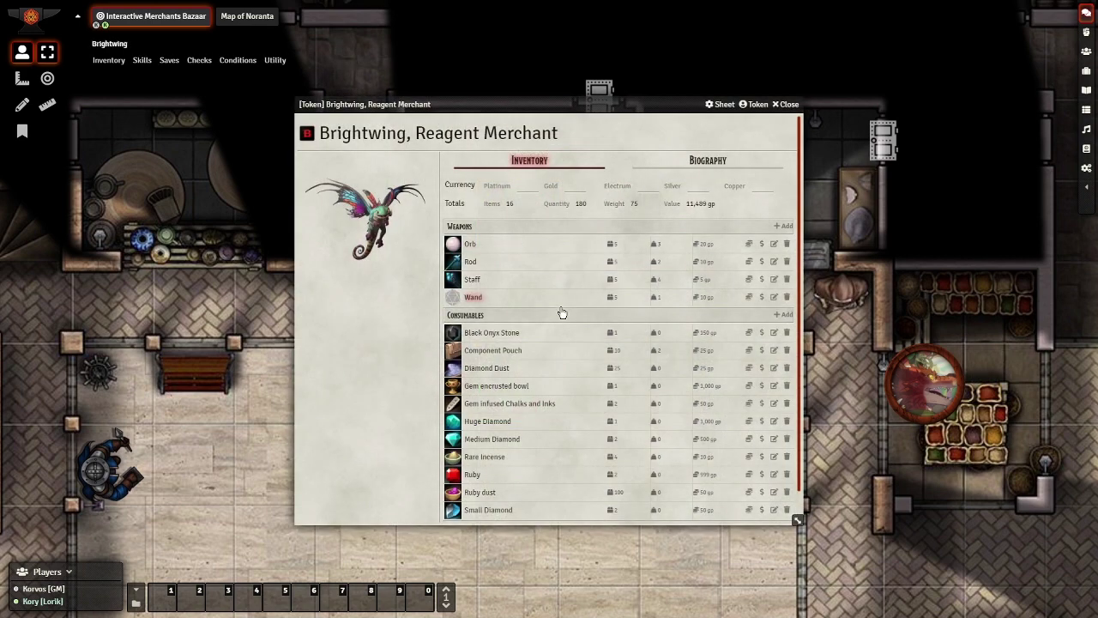
{"action": "scroll", "coordinate": [582, 398], "scroll_direction": "down", "scroll_amount": 1}
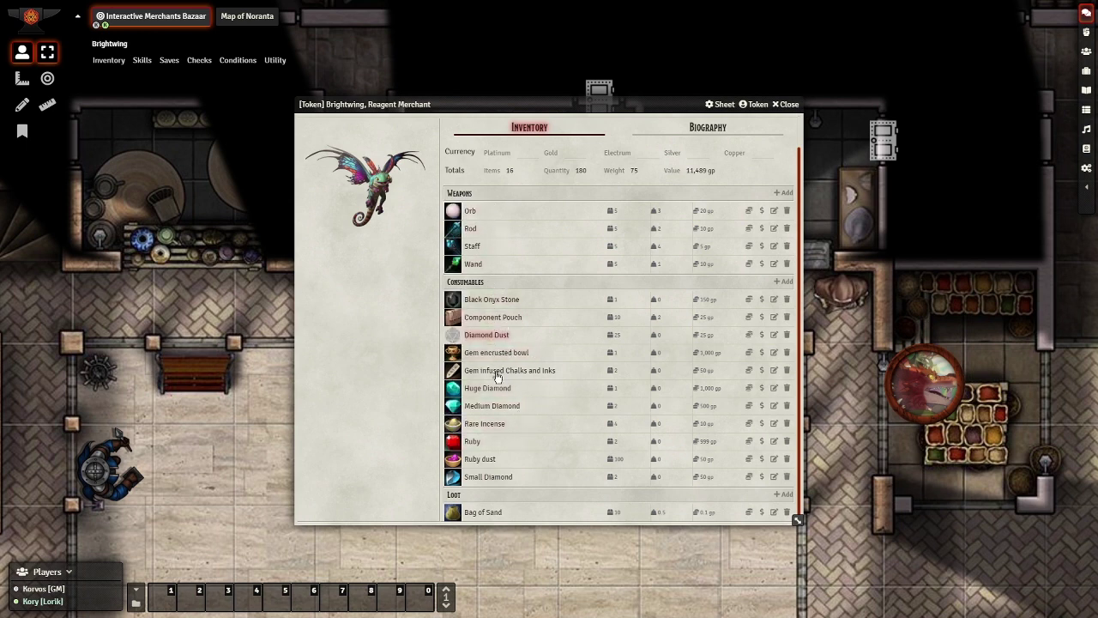
{"action": "left_click", "coordinate": [788, 105]}
Move Lorik's token to the courtyard doorway beside the spice stall.
{"action": "left_click_drag", "start_coordinate": [553, 253], "coordinate": [397, 157]}
{"action": "left_click", "coordinate": [380, 291]}
{"action": "left_click_drag", "start_coordinate": [384, 321], "coordinate": [691, 458]}
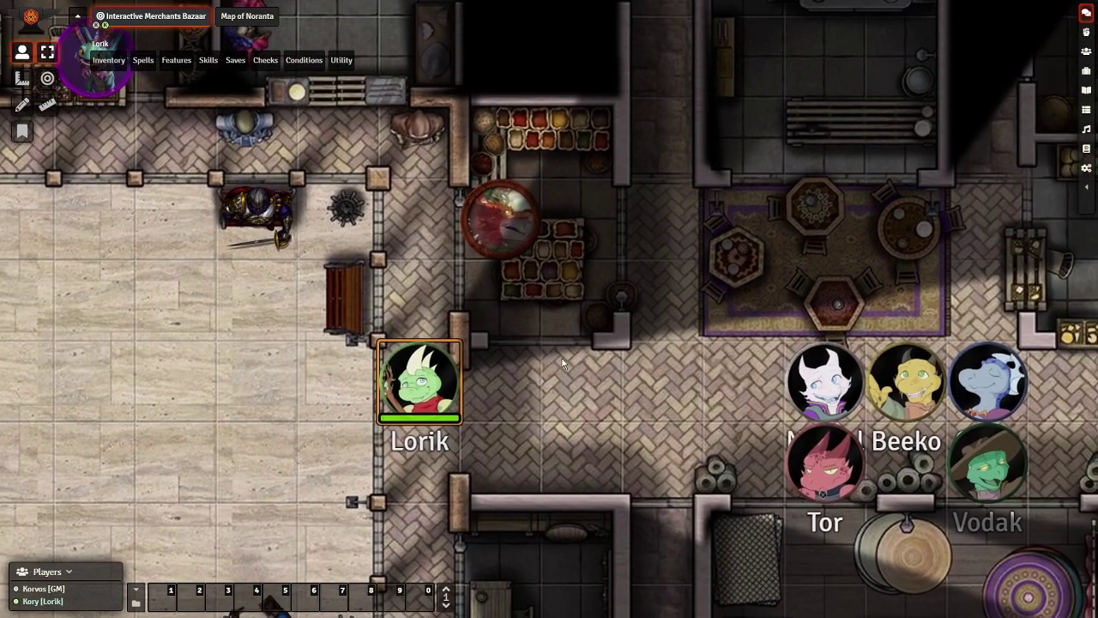
Move Lorik further into the hall and trigger Gix's speech bubble.
{"action": "left_click_drag", "start_coordinate": [447, 386], "coordinate": [591, 397]}
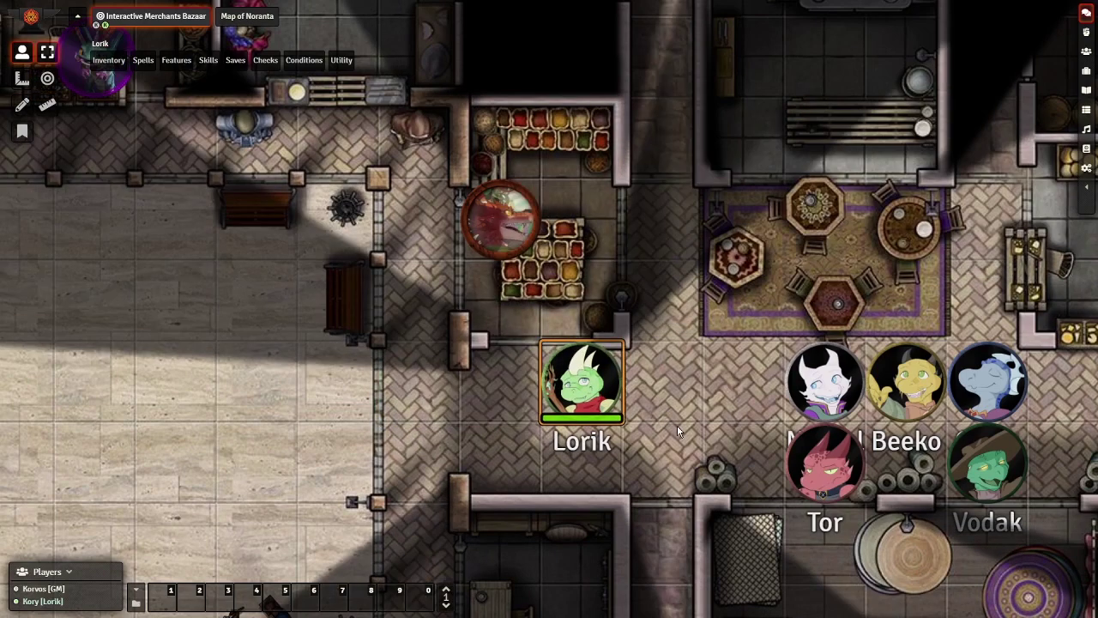
{"action": "left_click", "coordinate": [500, 218]}
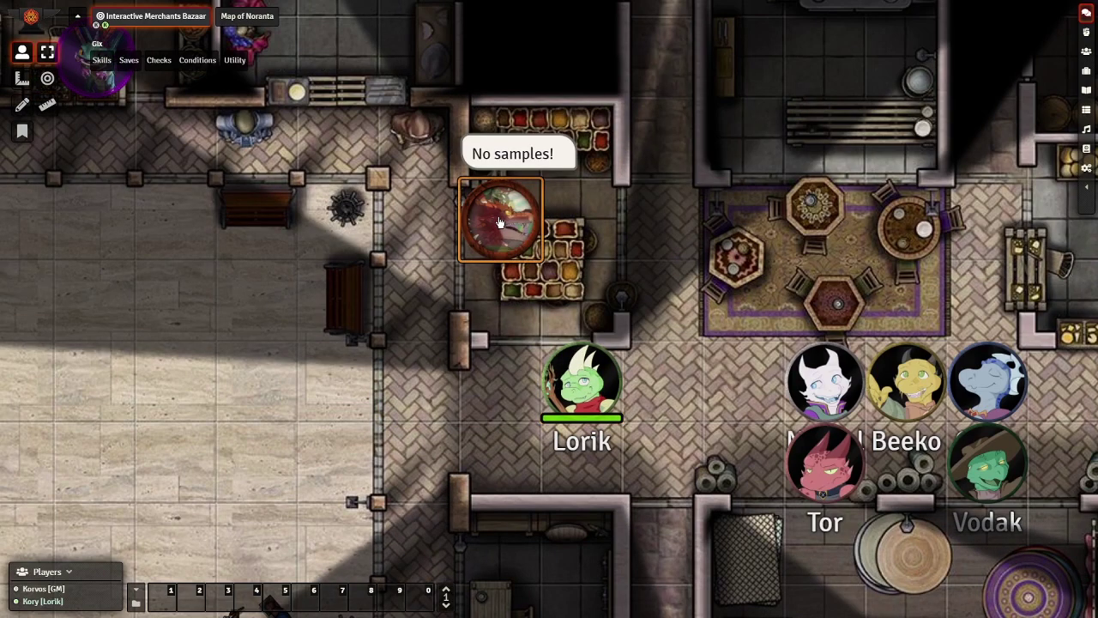
{"action": "left_click", "coordinate": [577, 381]}
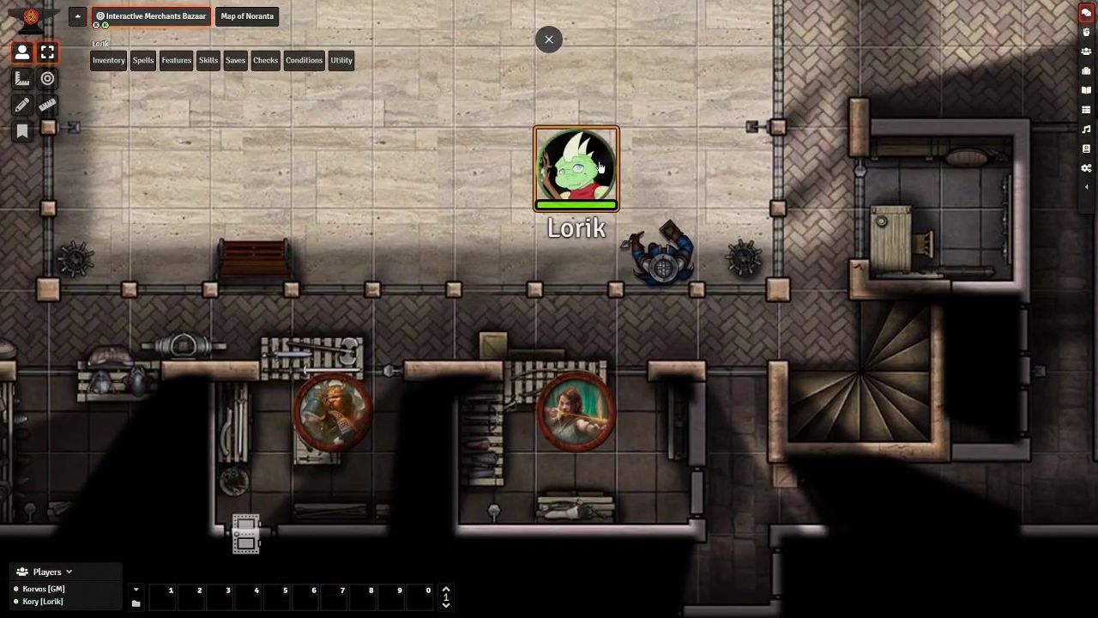
Trigger Ylarea's bubble and open her Fletcher and Leatherworker shop of 25 items.
{"action": "left_click", "coordinate": [583, 420]}
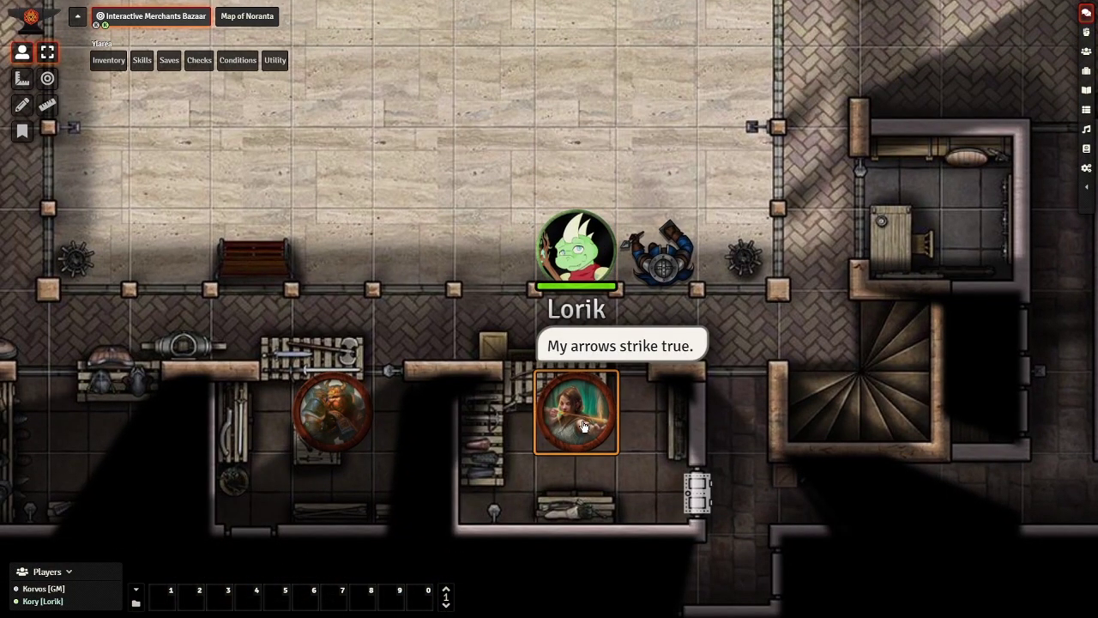
{"action": "double_click", "coordinate": [582, 436]}
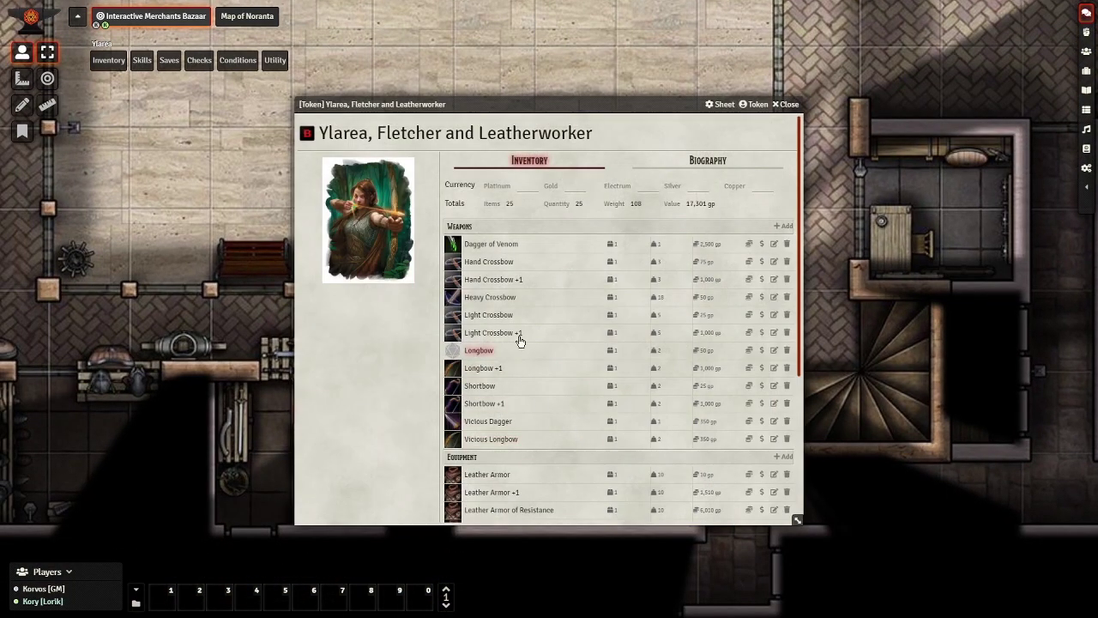
{"action": "scroll", "coordinate": [533, 322], "scroll_direction": "down", "scroll_amount": 2}
{"action": "scroll", "coordinate": [537, 326], "scroll_direction": "down", "scroll_amount": 1}
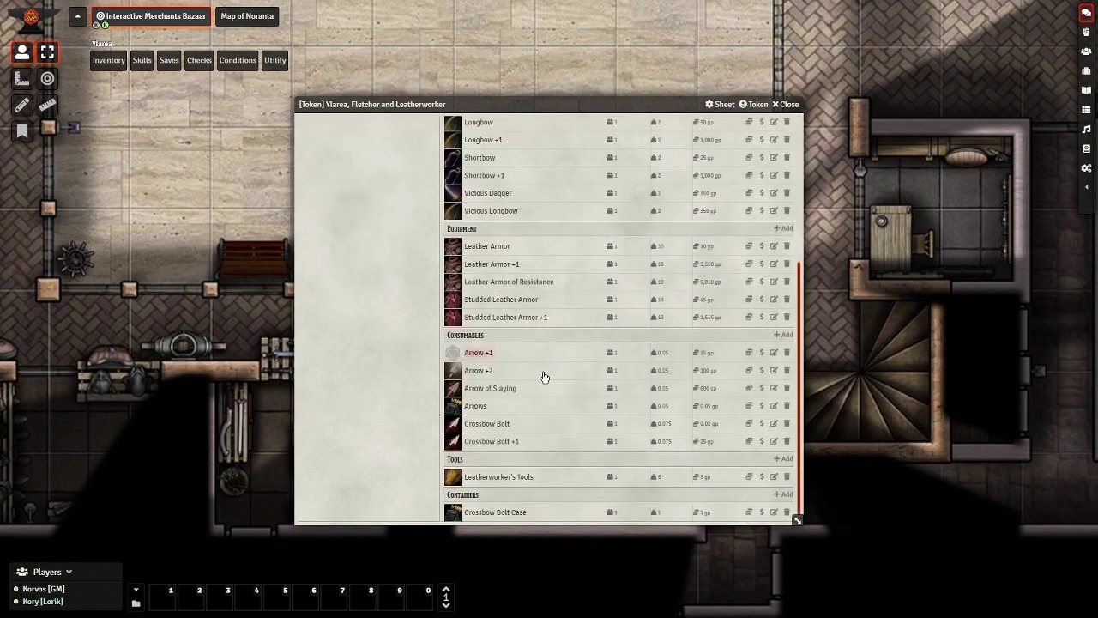